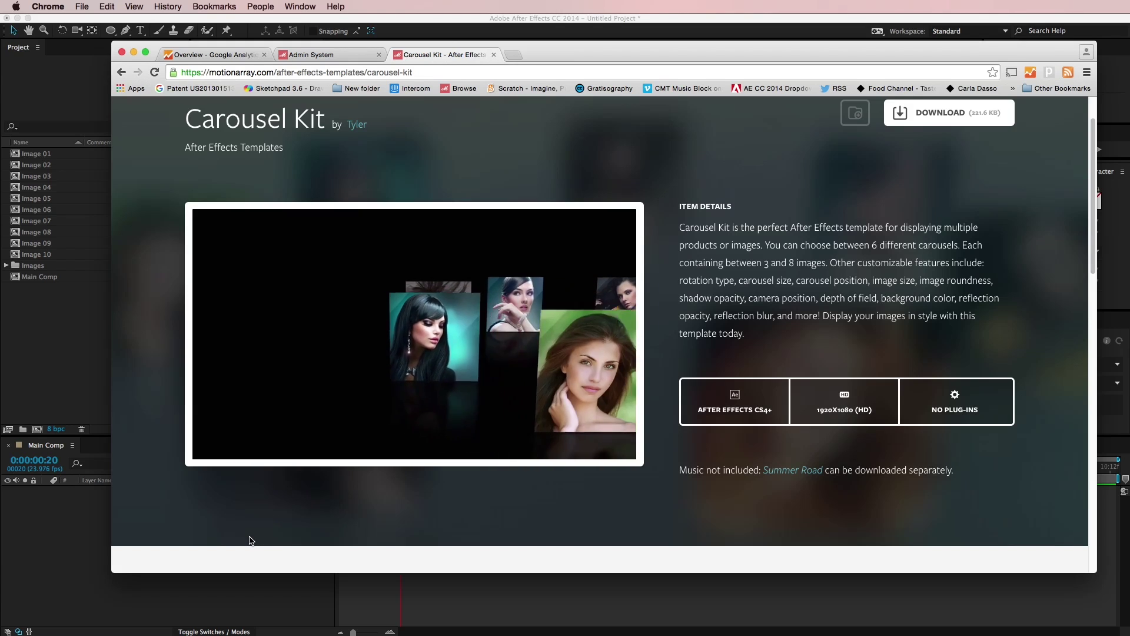
# Switch to After Effects and look through the Image 01 to Image 10 compositions and the Main Comp in the project.
pyautogui.click(652, 596)
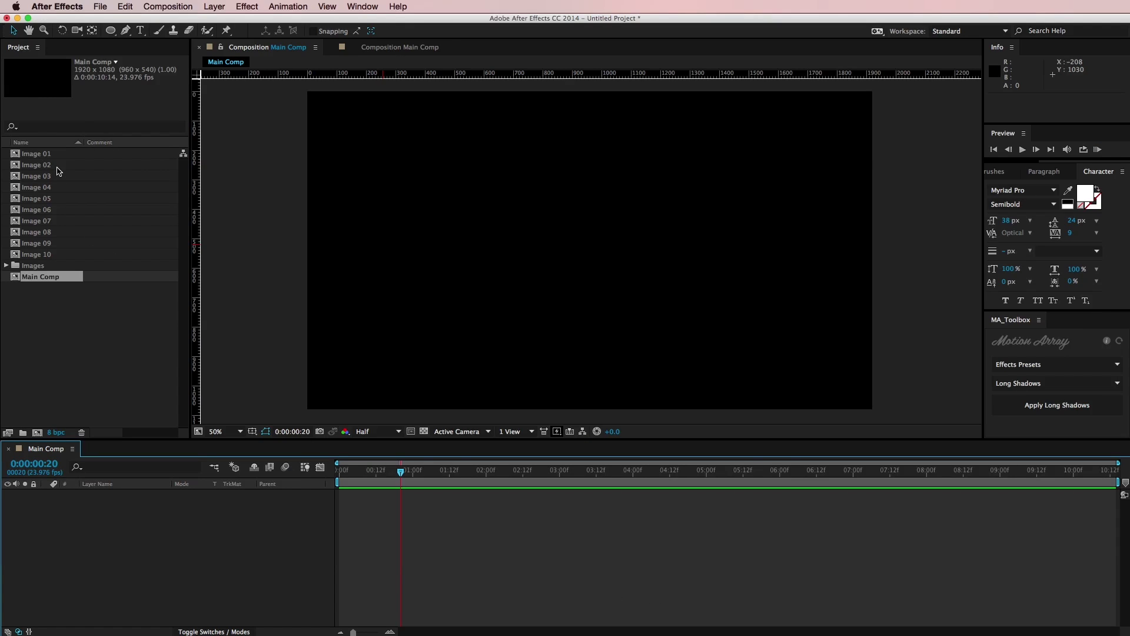
pyautogui.click(44, 154)
pyautogui.click(42, 165)
pyautogui.click(40, 176)
pyautogui.click(39, 187)
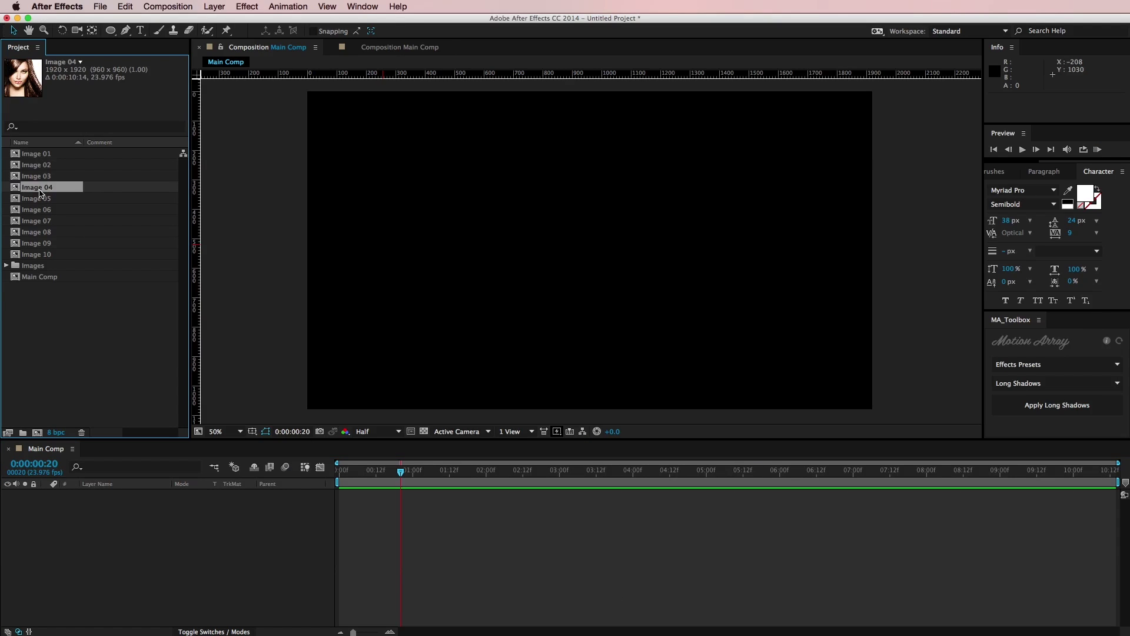
pyautogui.click(40, 199)
pyautogui.click(40, 210)
pyautogui.click(41, 222)
pyautogui.click(40, 233)
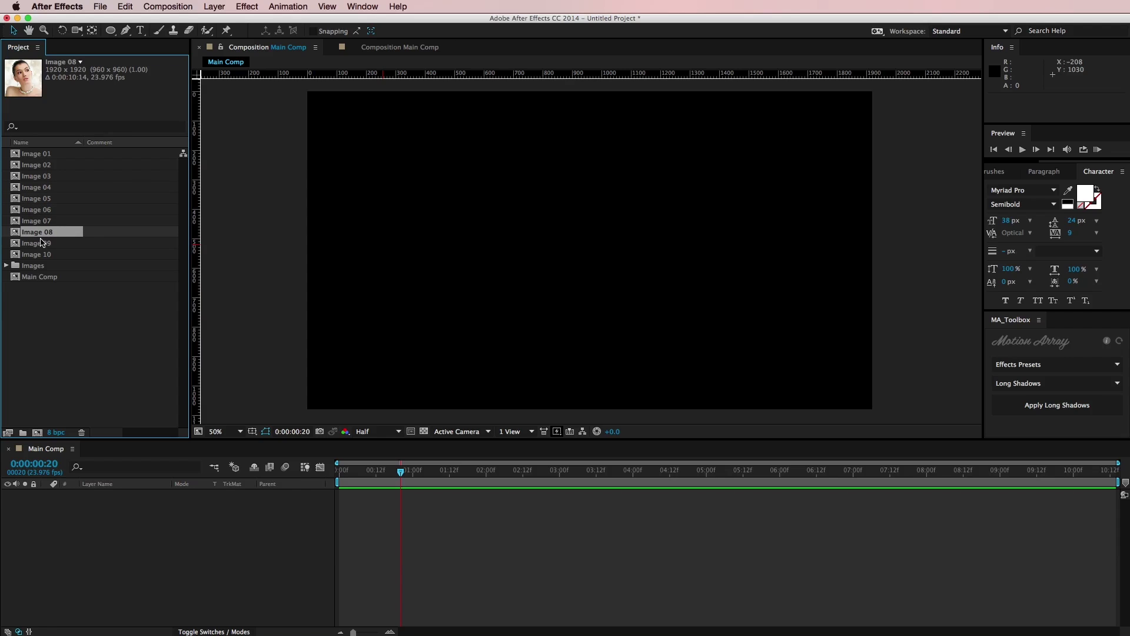
pyautogui.click(41, 242)
pyautogui.click(40, 253)
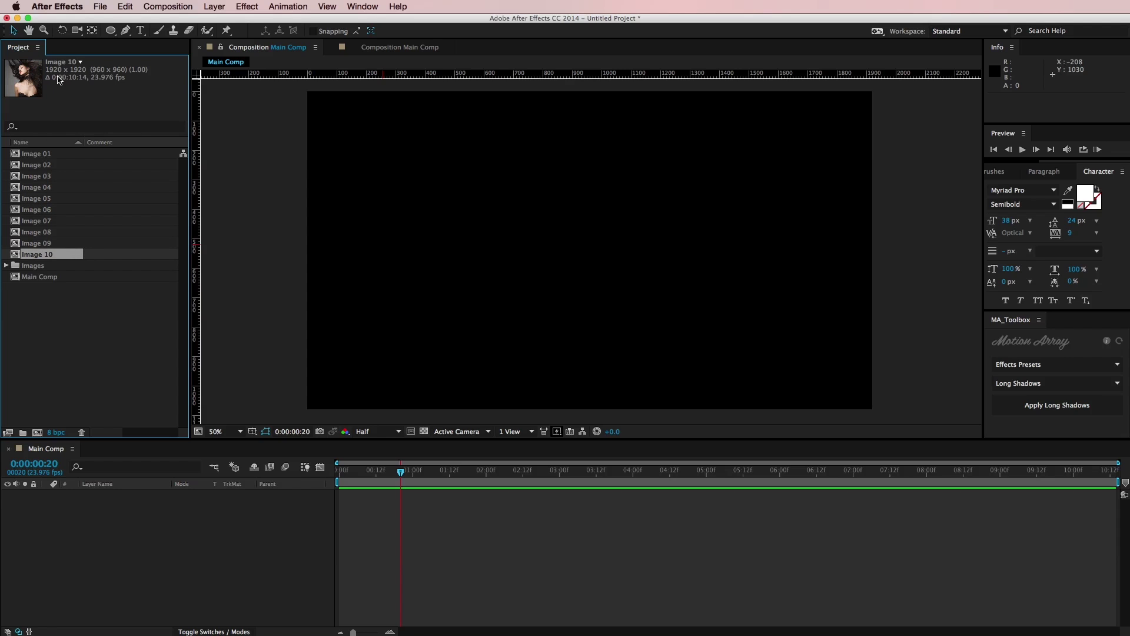
pyautogui.click(53, 307)
pyautogui.click(38, 277)
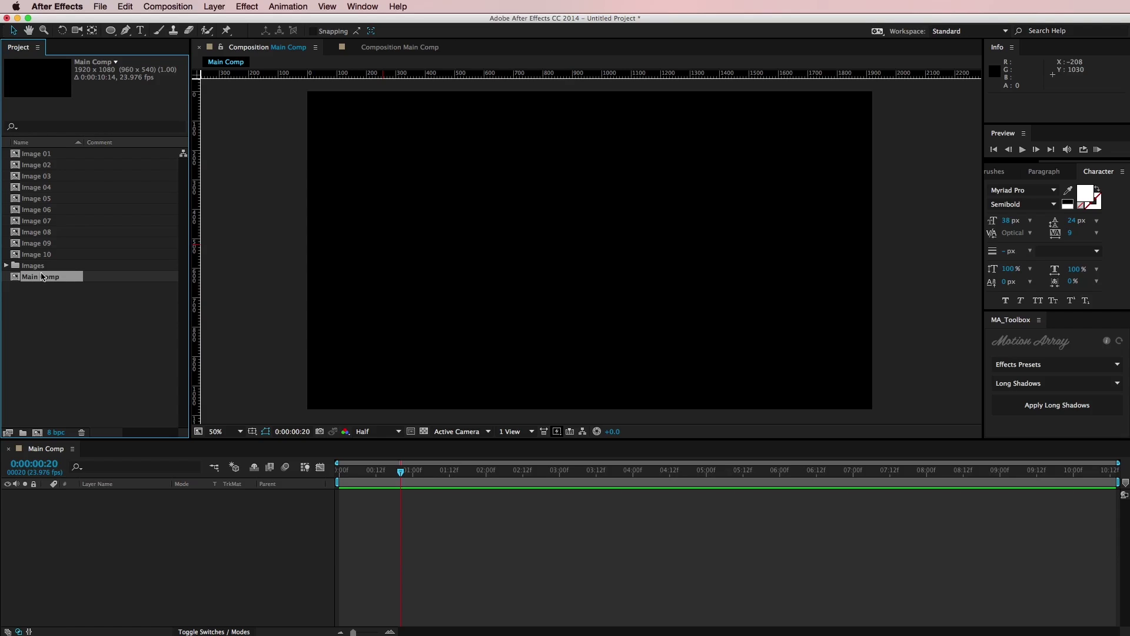
pyautogui.click(56, 298)
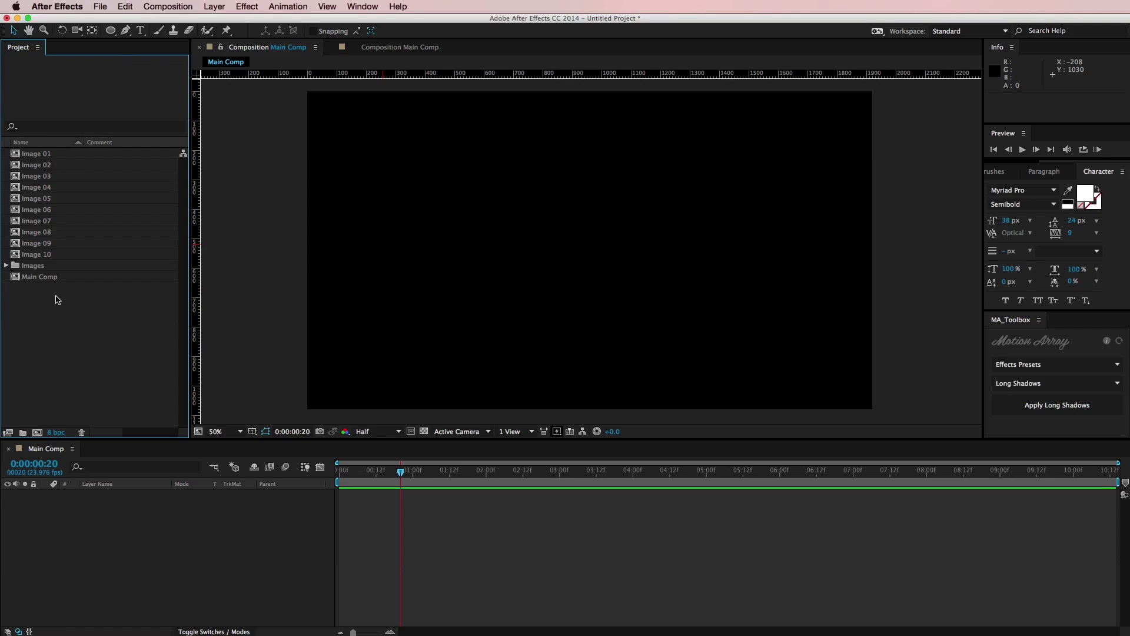
# Add the compositions Image 01 through Image 10 as layers in the Main Comp timeline.
pyautogui.click(49, 280)
pyautogui.click(628, 592)
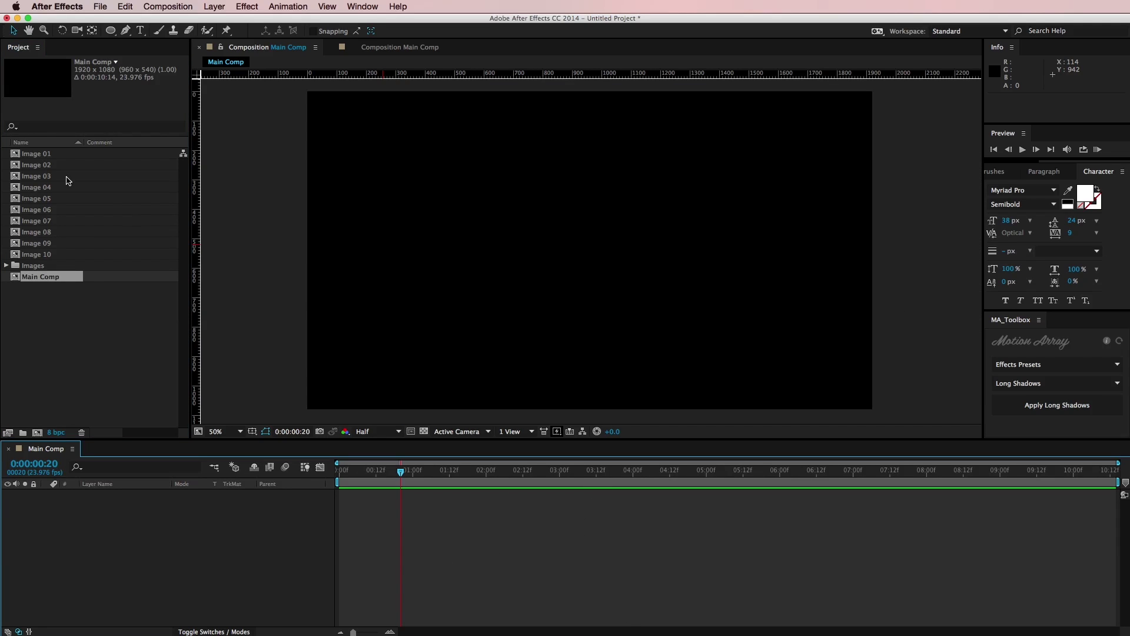
pyautogui.click(43, 155)
pyautogui.keyDown('shift'); pyautogui.click(52, 254); pyautogui.keyUp('shift')
pyautogui.moveTo(39, 256); pyautogui.dragTo(341, 537)
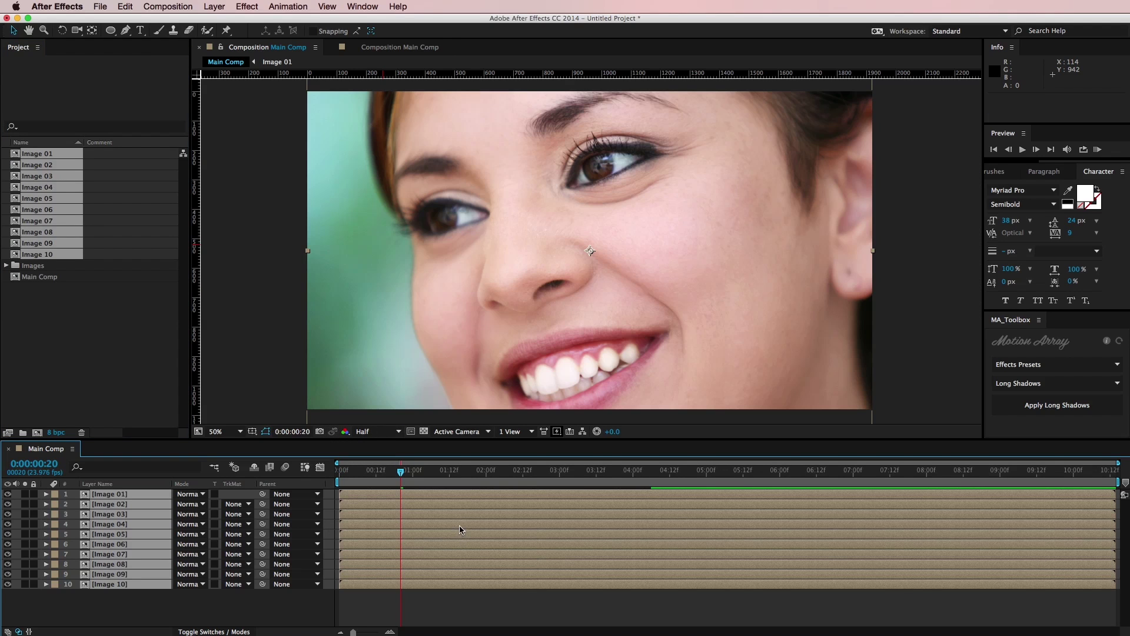
# Show the layer switches and turn all ten image layers into 3D layers.
pyautogui.click(213, 631)
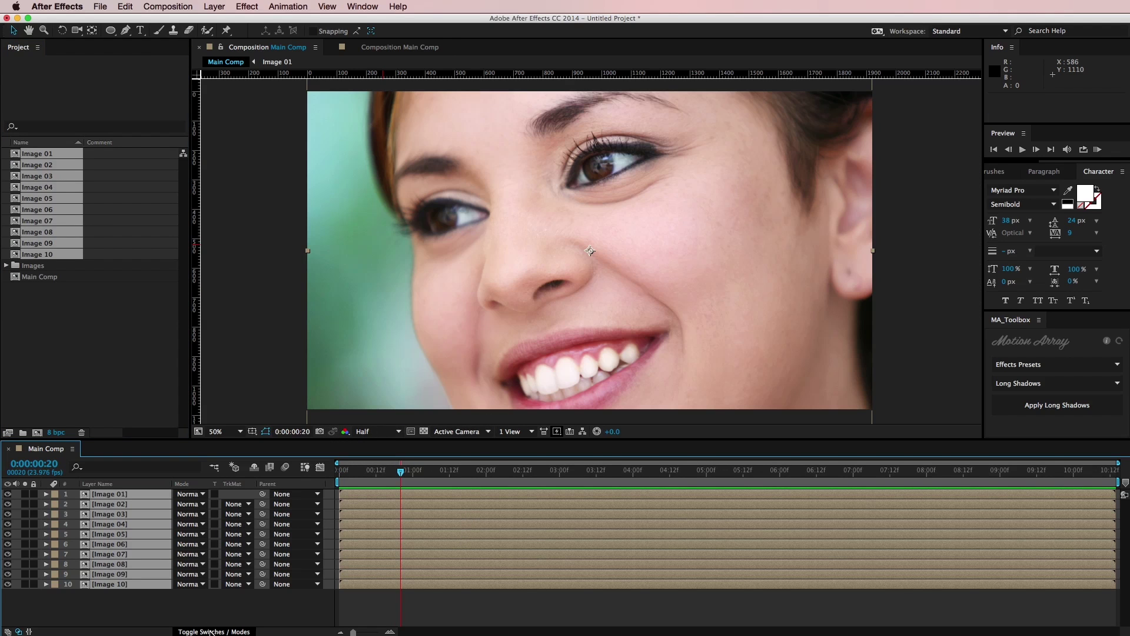
pyautogui.click(240, 494)
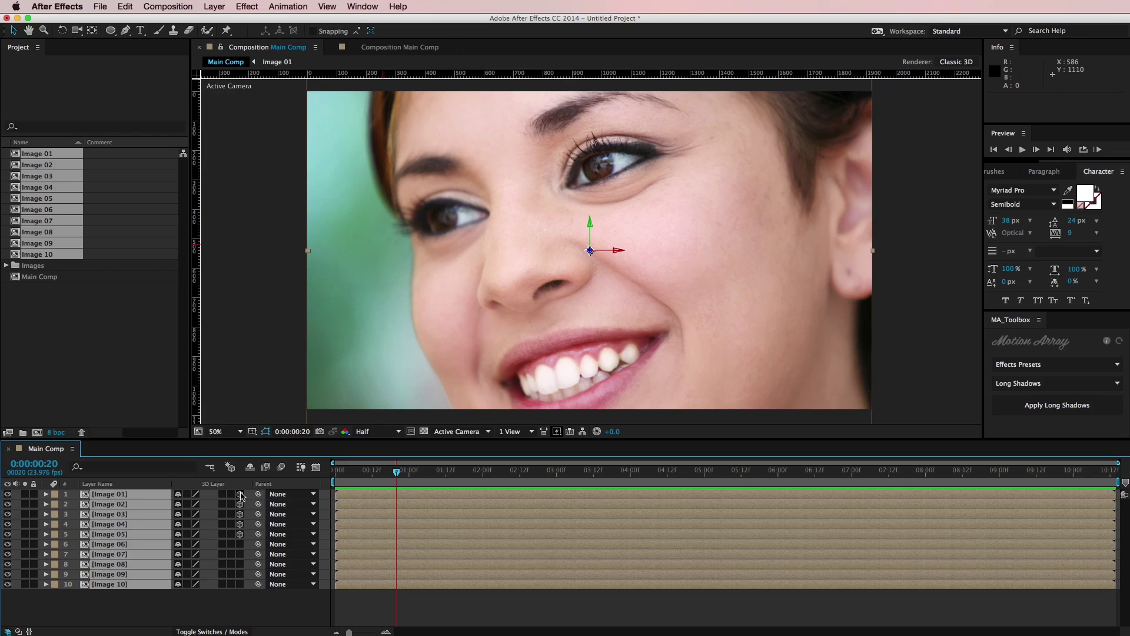
pyautogui.click(468, 605)
pyautogui.press('super+a')
pyautogui.press('p')
pyautogui.press('p')
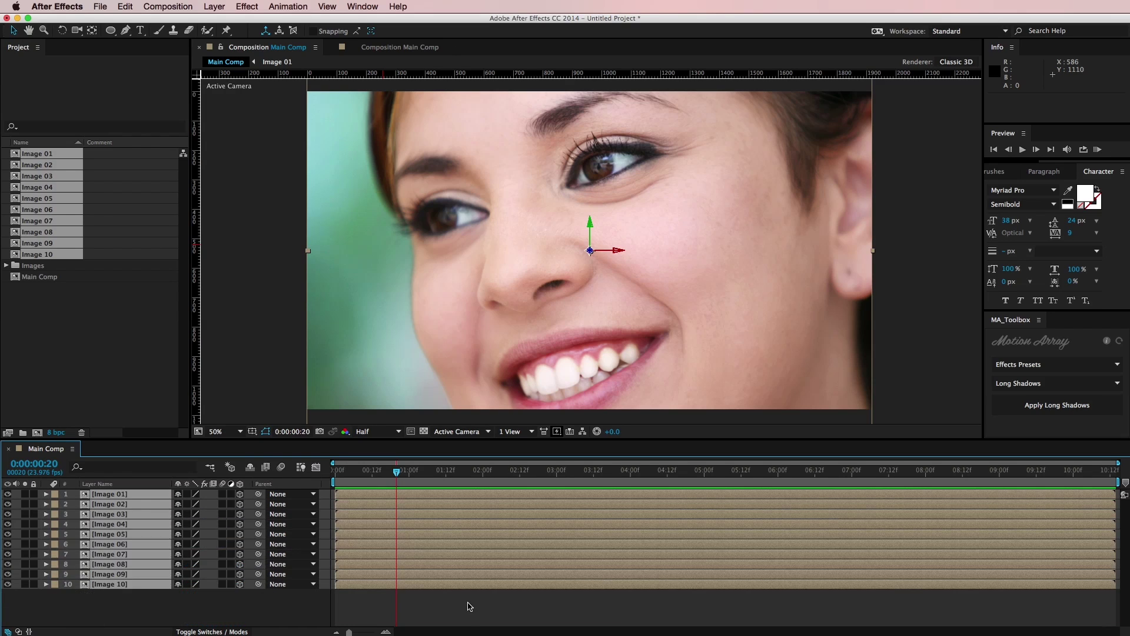
pyautogui.click(469, 617)
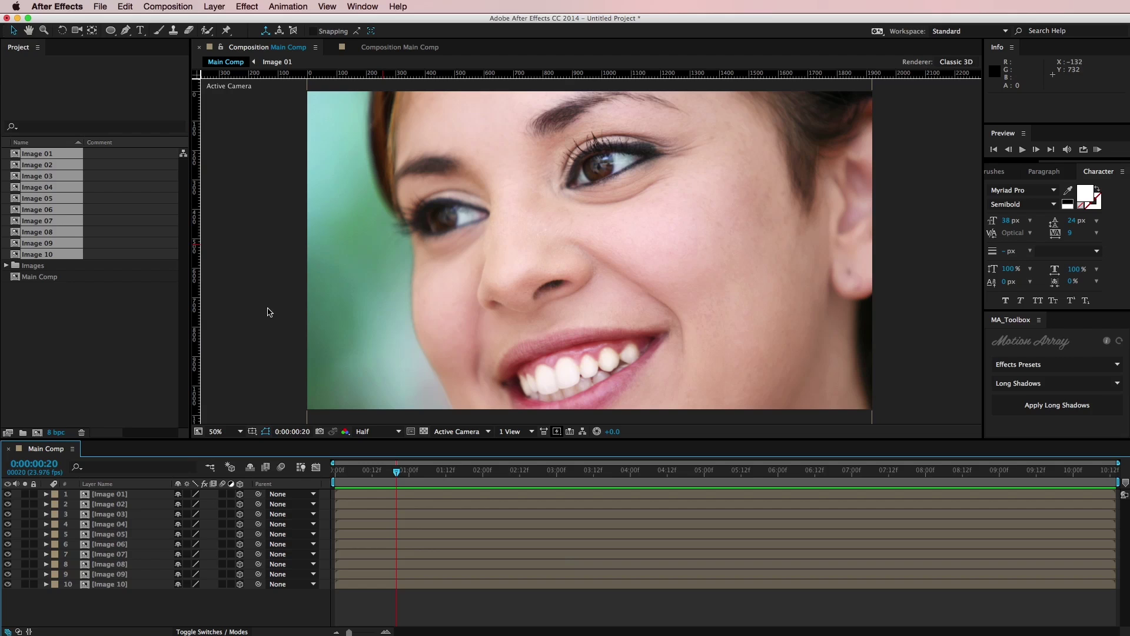
# Add a null object to the Main Comp and make it a 3D layer.
pyautogui.click(215, 7)
pyautogui.moveTo(219, 21)
pyautogui.click(445, 76)
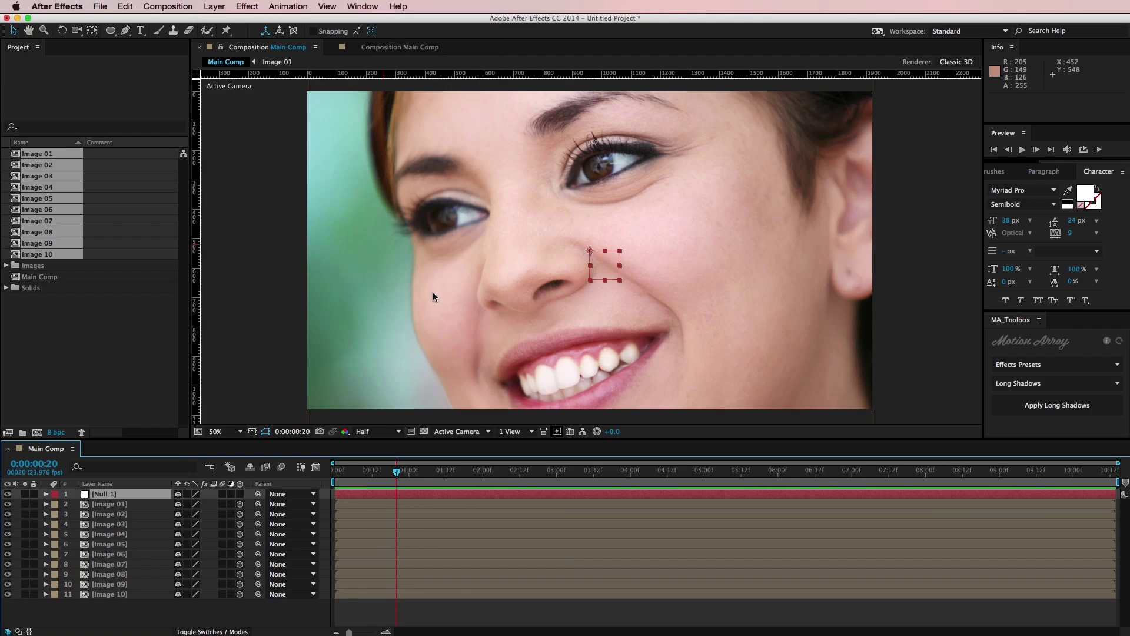
pyautogui.click(240, 494)
# Add a new two-node camera with the 35mm preset.
pyautogui.click(214, 6)
pyautogui.moveTo(246, 4)
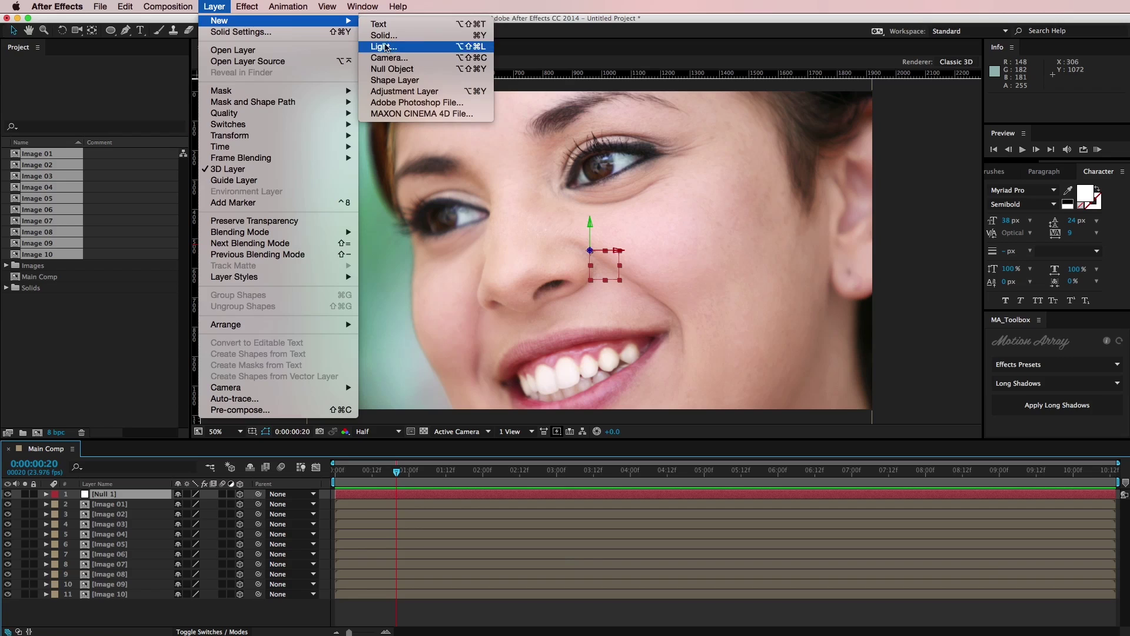
pyautogui.click(389, 57)
pyautogui.moveTo(794, 294); pyautogui.dragTo(652, 197)
pyautogui.click(686, 248)
pyautogui.click(677, 322)
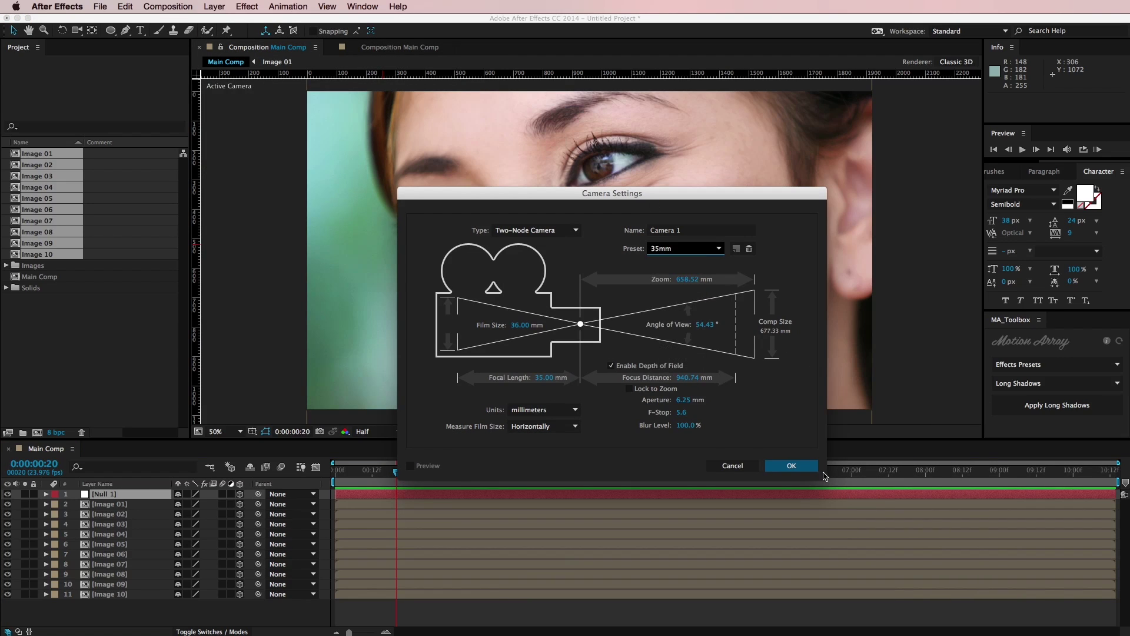
pyautogui.click(810, 467)
# Move Camera 1 below the Null 1 layer and parent the camera to Null 1.
pyautogui.click(103, 504)
pyautogui.moveTo(110, 495); pyautogui.dragTo(123, 503)
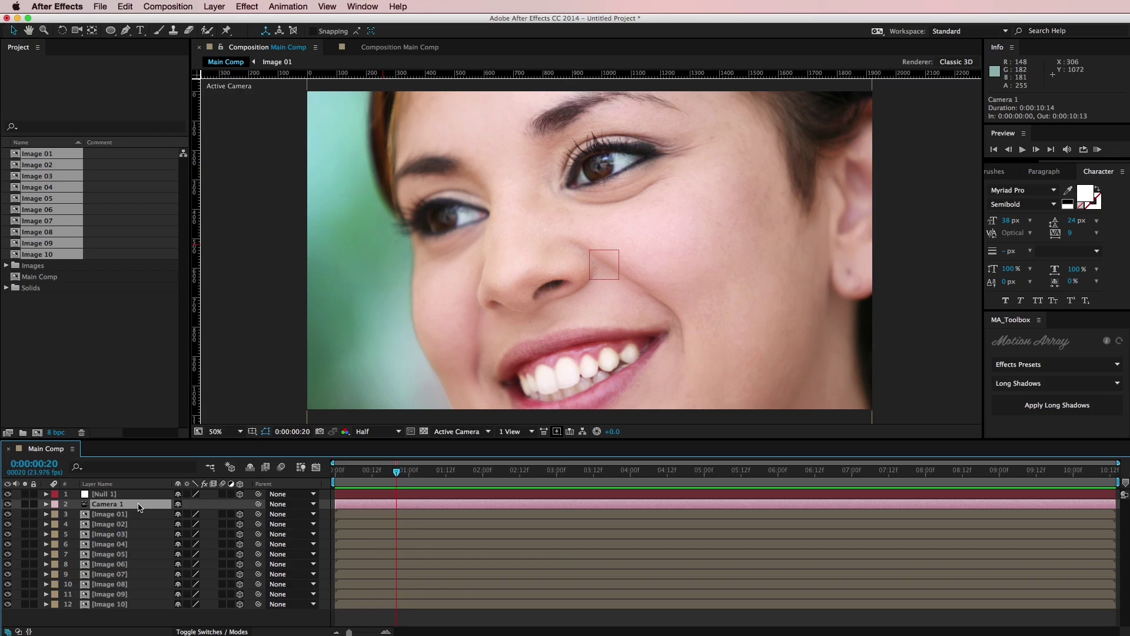
pyautogui.moveTo(258, 504); pyautogui.dragTo(126, 494)
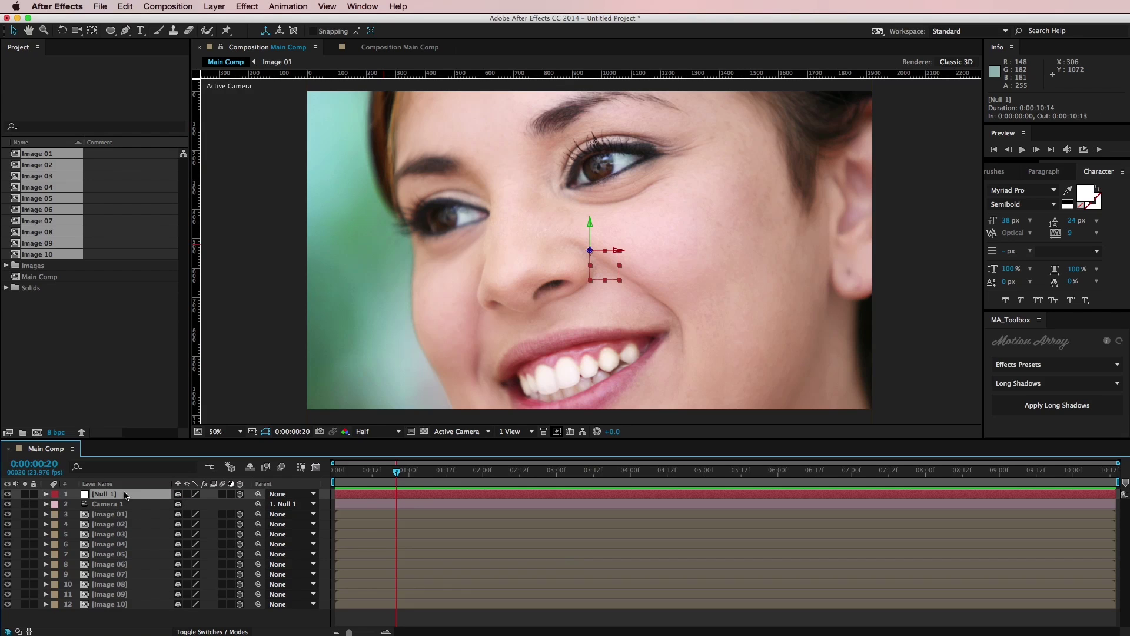
# Set the Z position of Null 1 to -10000 to pull the camera back from the images.
pyautogui.press('p')
pyautogui.moveTo(222, 505); pyautogui.dragTo(169, 493)
pyautogui.moveTo(240, 505); pyautogui.dragTo(113, 505)
pyautogui.click(237, 504)
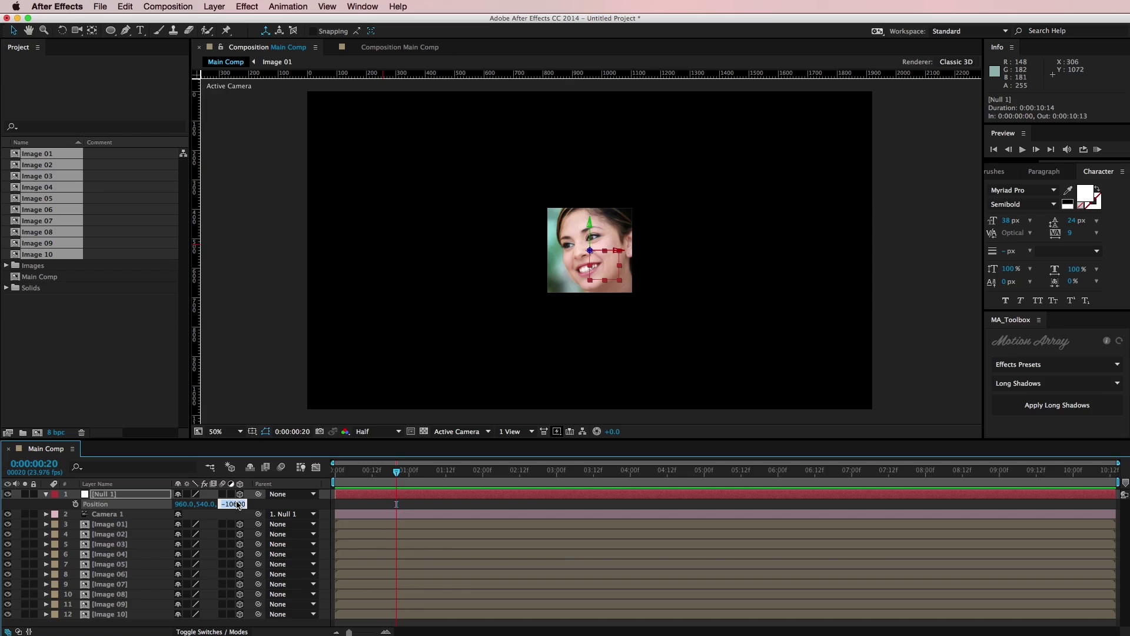
pyautogui.write('-10000')
pyautogui.press('Return')
# Move all ten image layers together along the X axis to the left edge of the frame, at about X -4120.
pyautogui.click(409, 528)
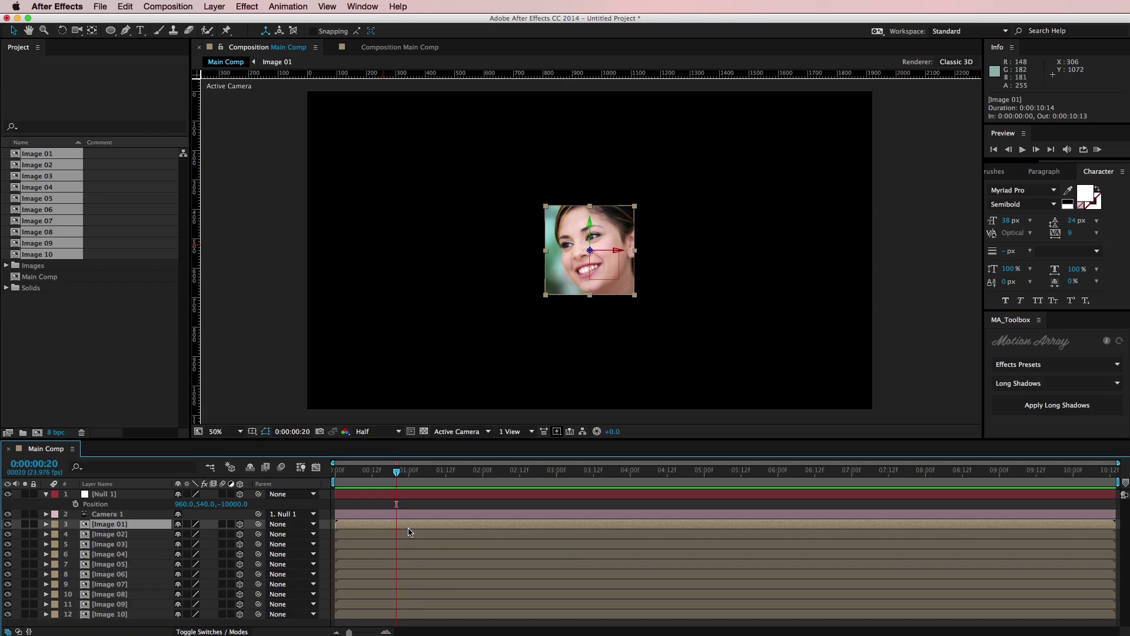
pyautogui.keyDown('shift'); pyautogui.click(445, 616); pyautogui.keyUp('shift')
pyautogui.moveTo(619, 253); pyautogui.dragTo(468, 259)
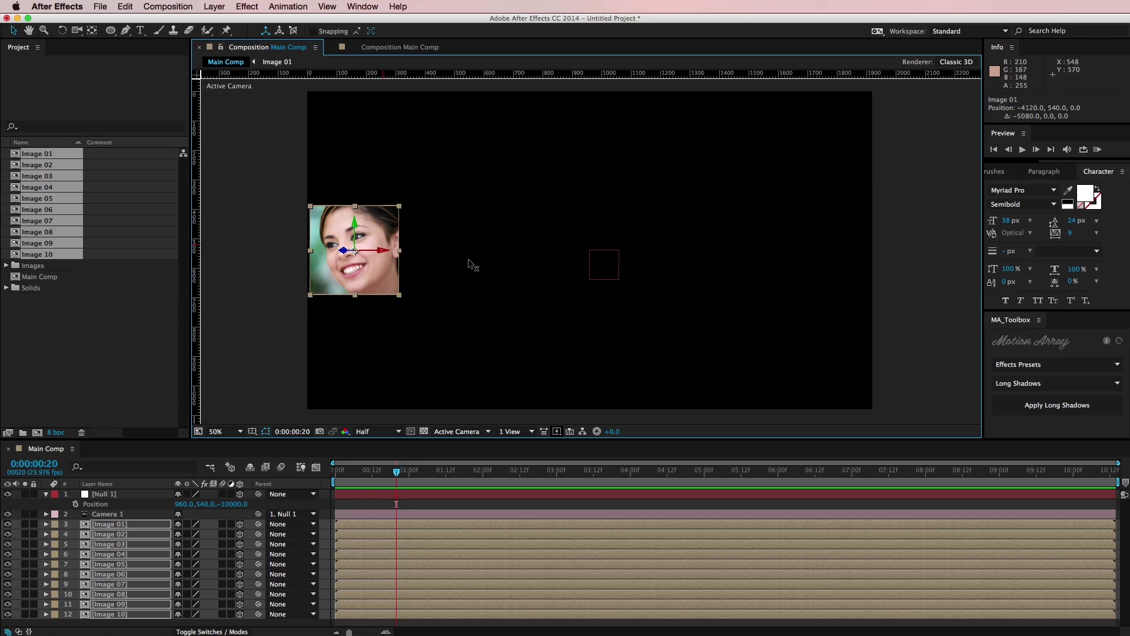
pyautogui.click(502, 496)
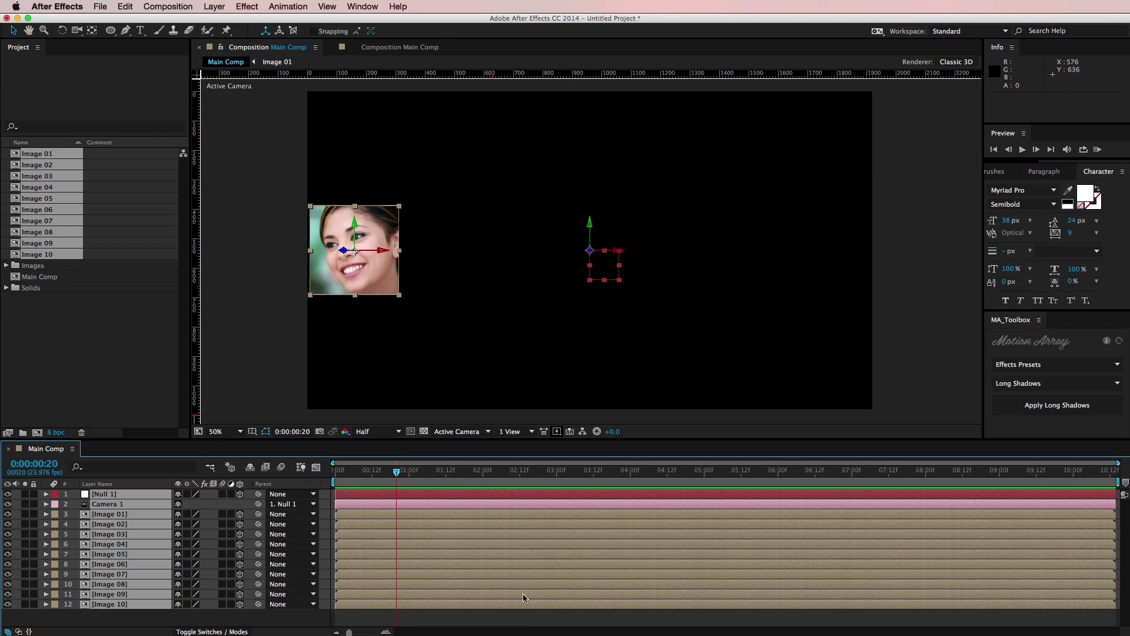
pyautogui.click(522, 622)
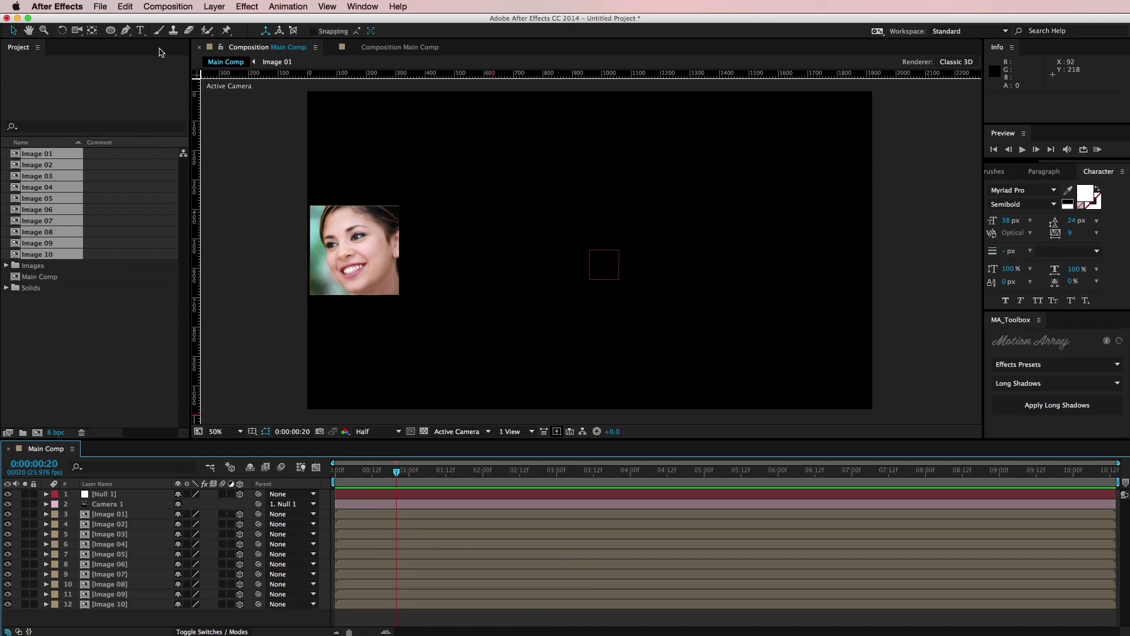
# Add a null object named Image Controller and place it between Camera 1 and the Image 01 layer.
pyautogui.click(99, 6)
pyautogui.moveTo(214, 7)
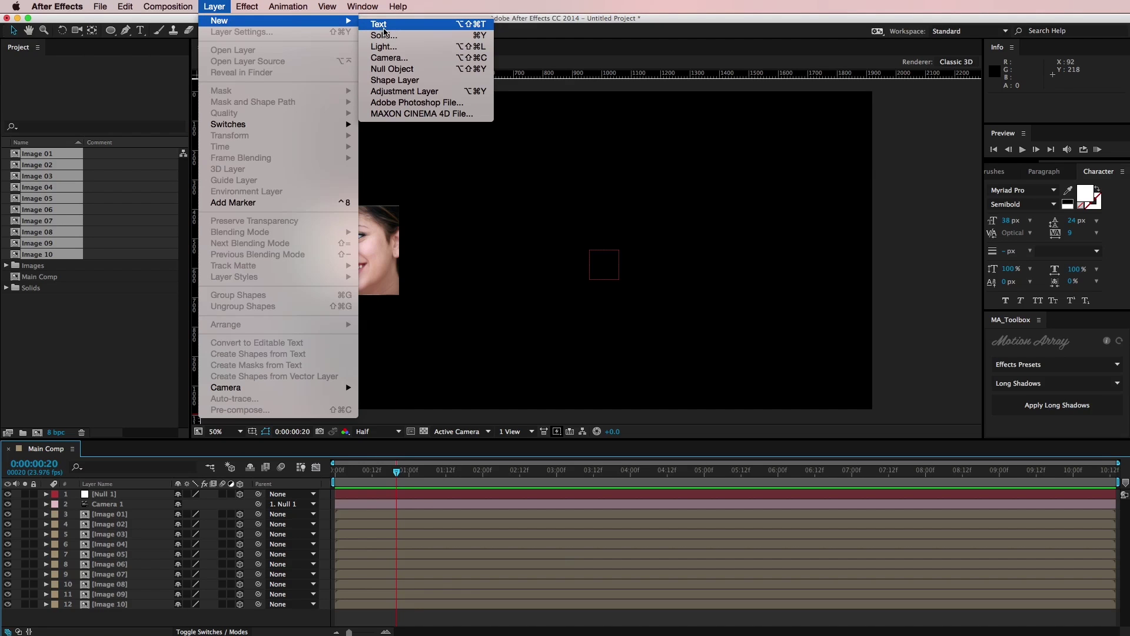
pyautogui.click(390, 69)
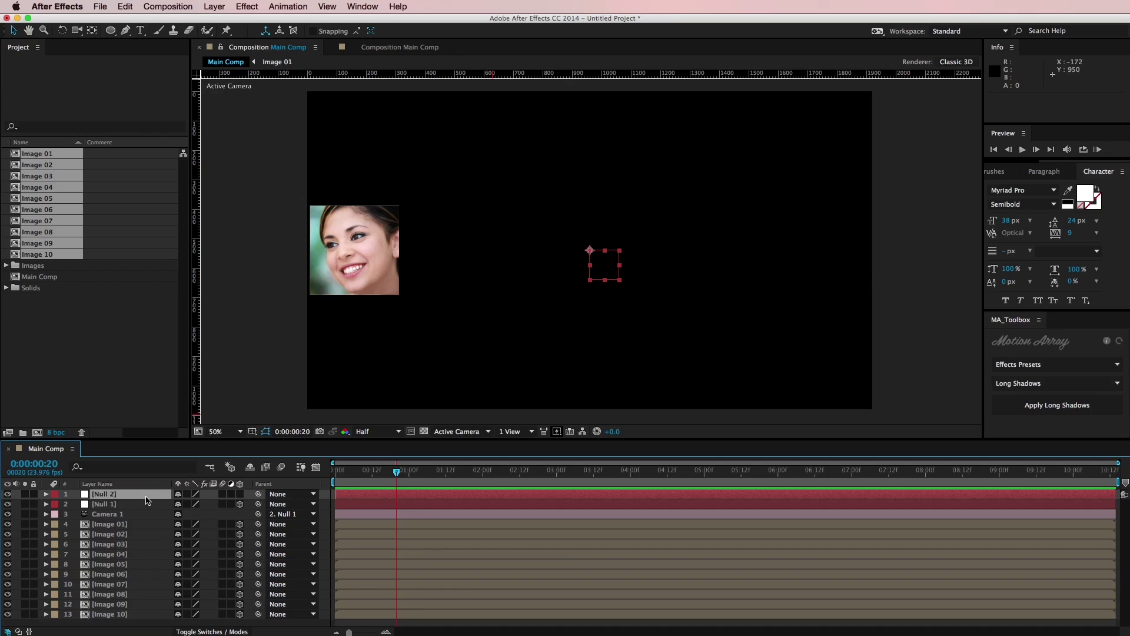
pyautogui.press('Return')
pyautogui.write('Image C')
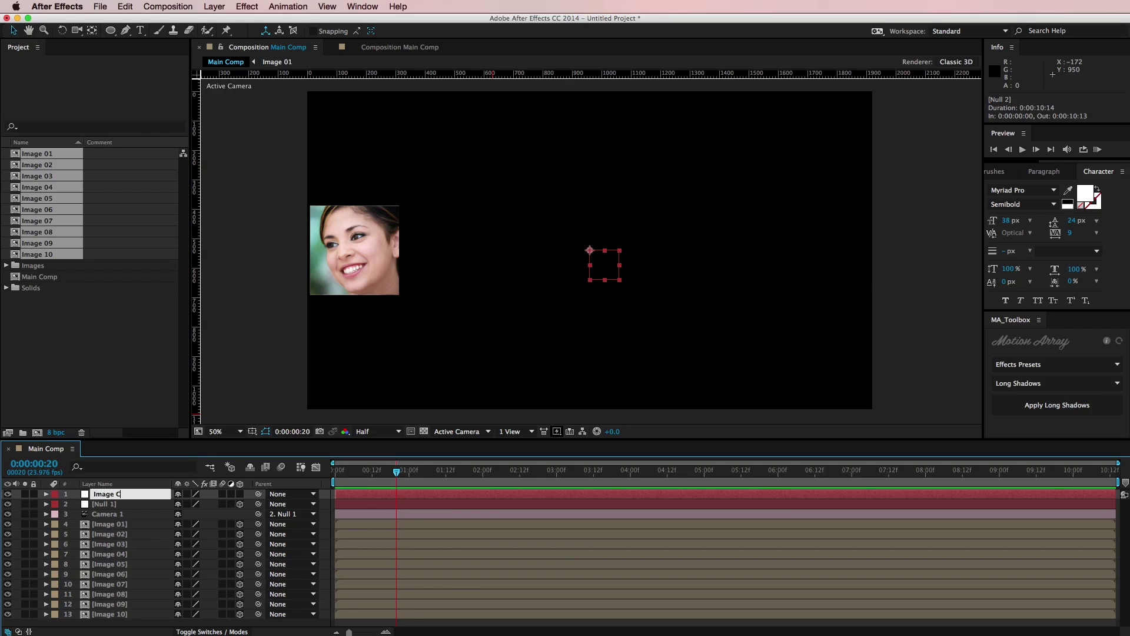
pyautogui.write('ontroller')
pyautogui.press('Return')
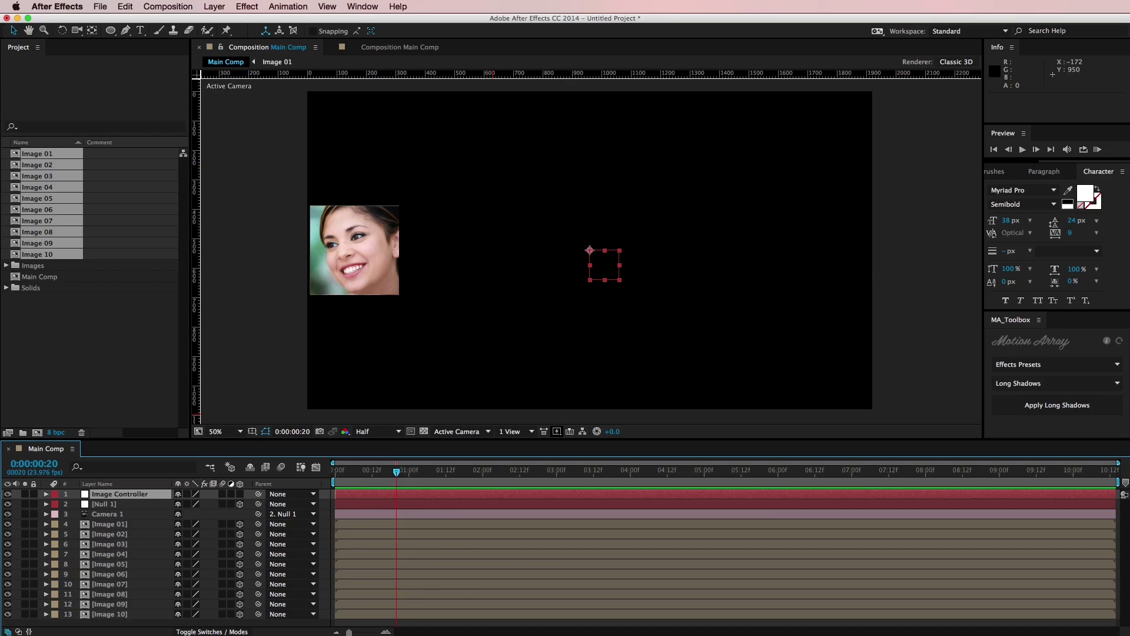
pyautogui.moveTo(146, 499); pyautogui.dragTo(141, 519)
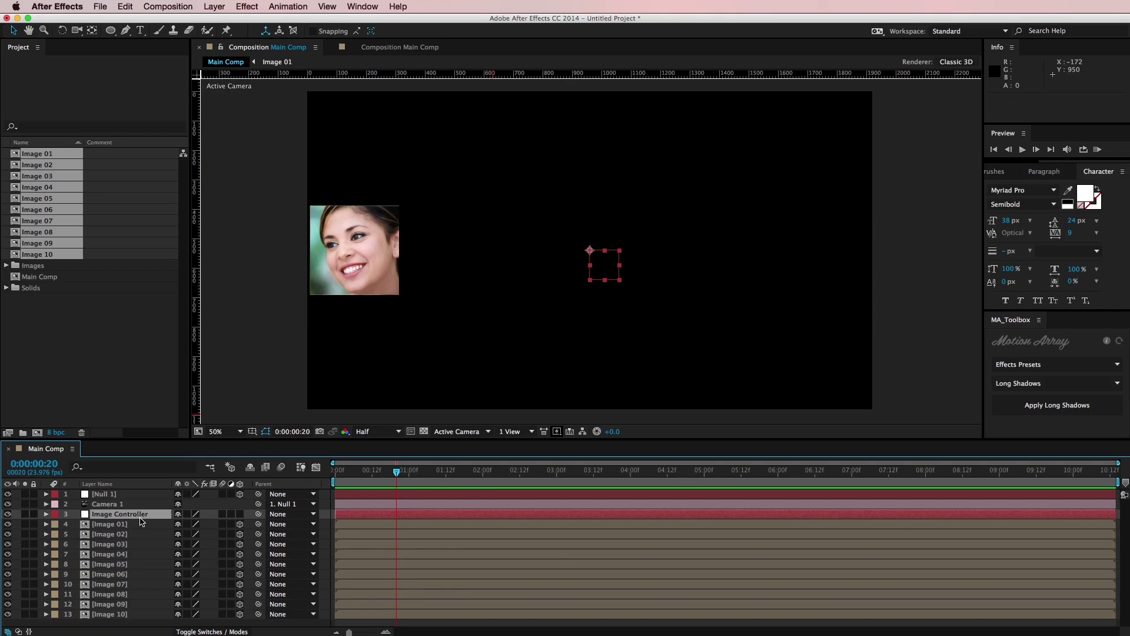
pyautogui.click(142, 525)
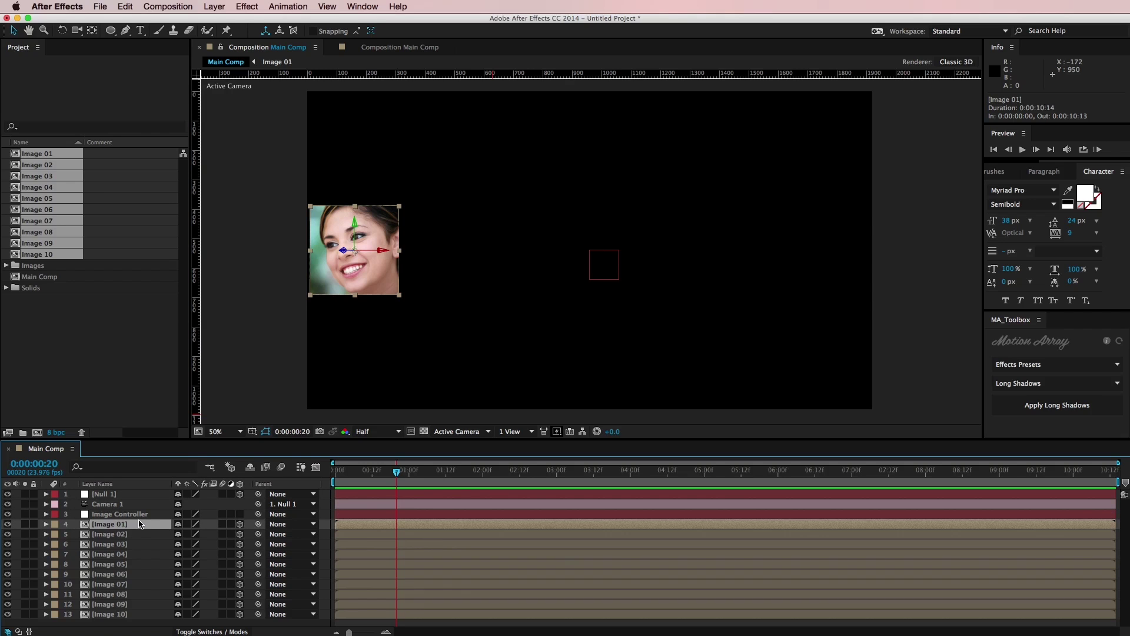
pyautogui.click(141, 516)
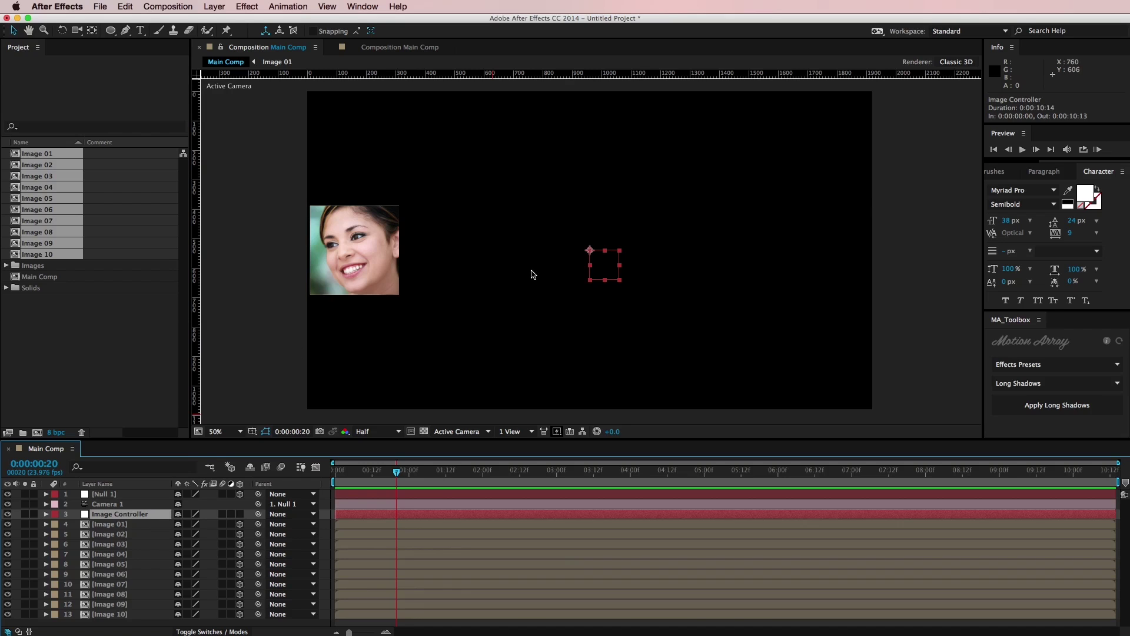
# Parent the Image 01 layer to the Image Controller null.
pyautogui.press('Tab')
pyautogui.click(154, 523)
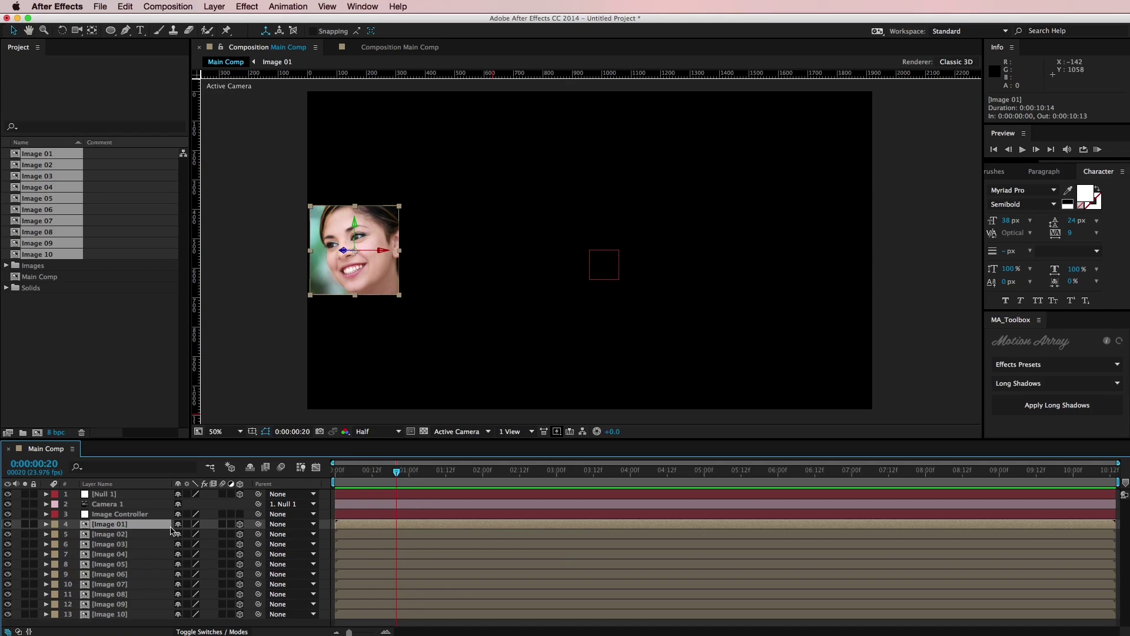
pyautogui.moveTo(258, 523); pyautogui.dragTo(144, 521)
# Reveal the rotation properties of the Image Controller and make it a 3D layer.
pyautogui.click(145, 515)
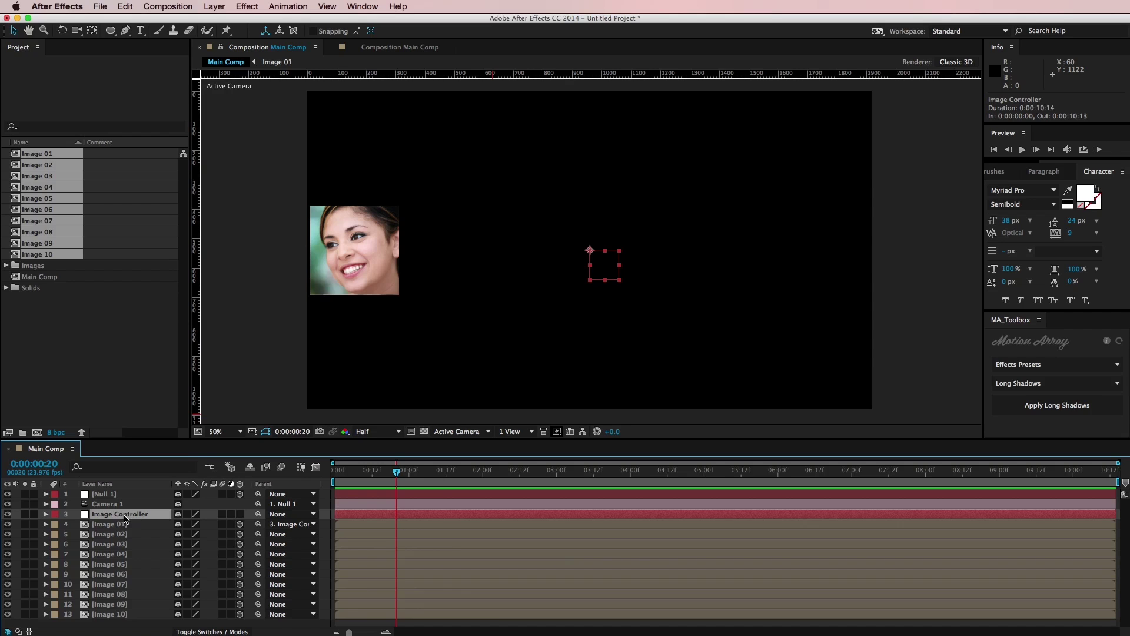
pyautogui.press('r')
pyautogui.click(239, 513)
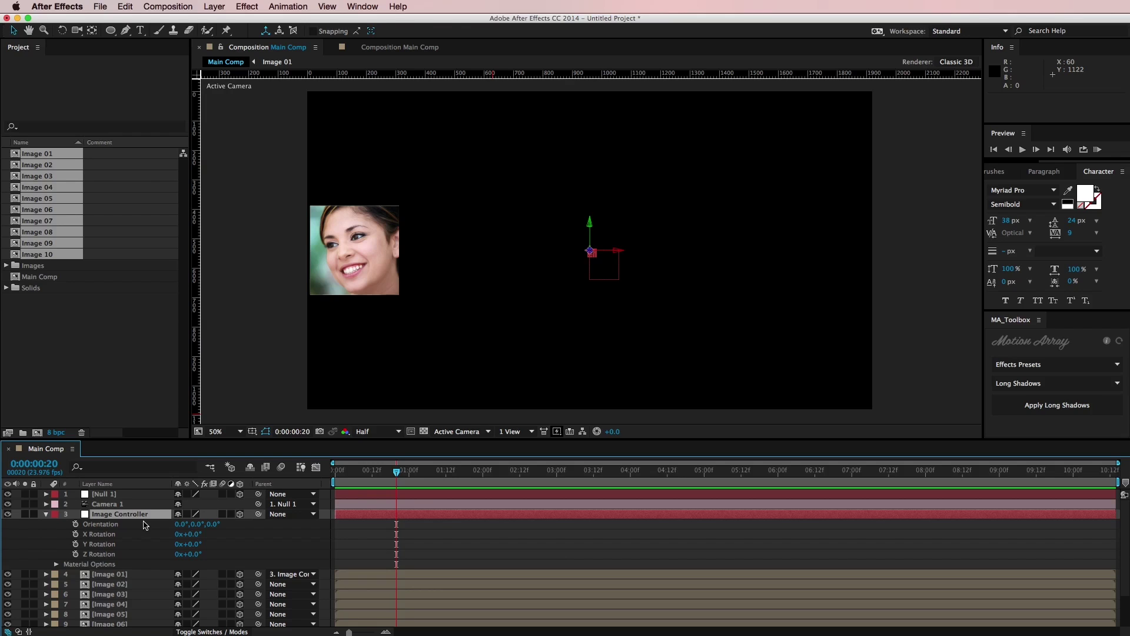
# Set the Y Rotation of the Image Controller to 36°.
pyautogui.click(106, 544)
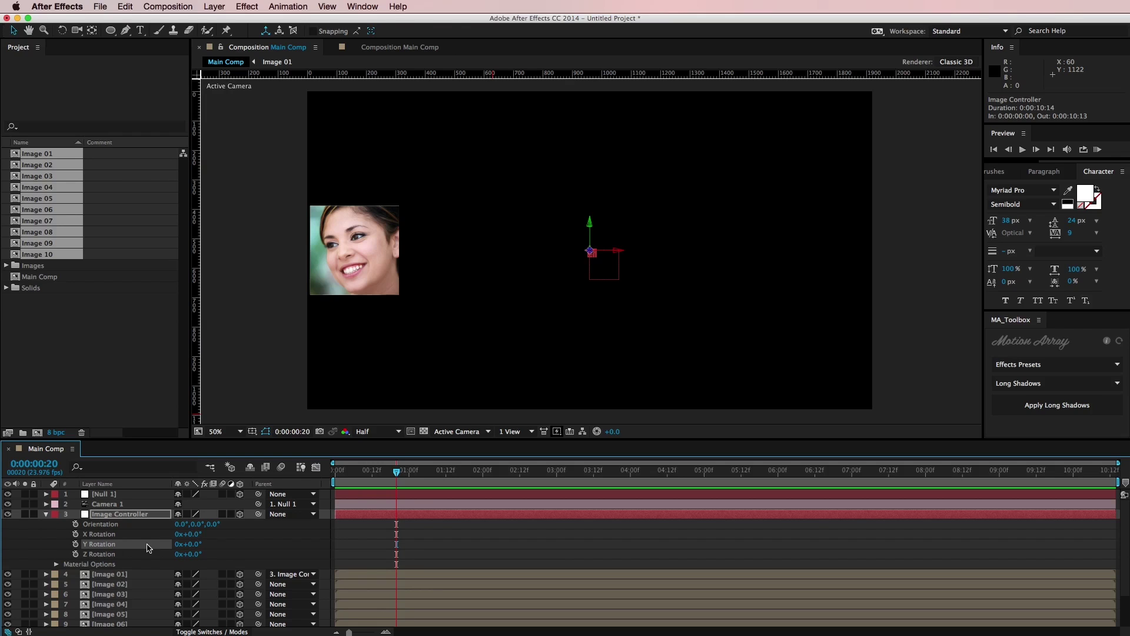
pyautogui.click(194, 544)
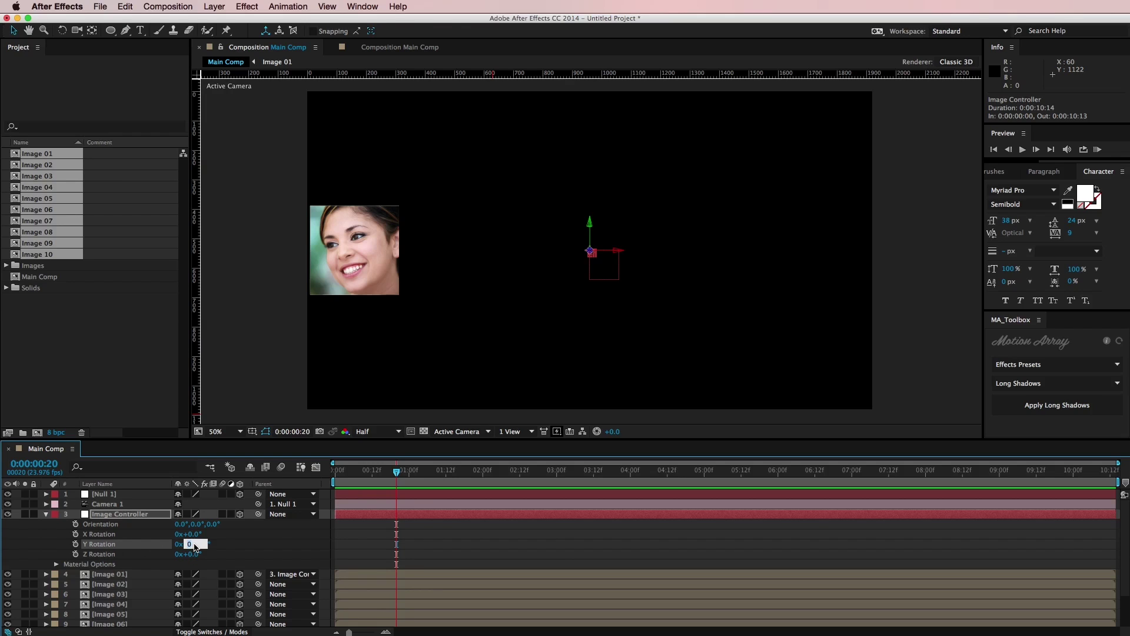
pyautogui.click(241, 542)
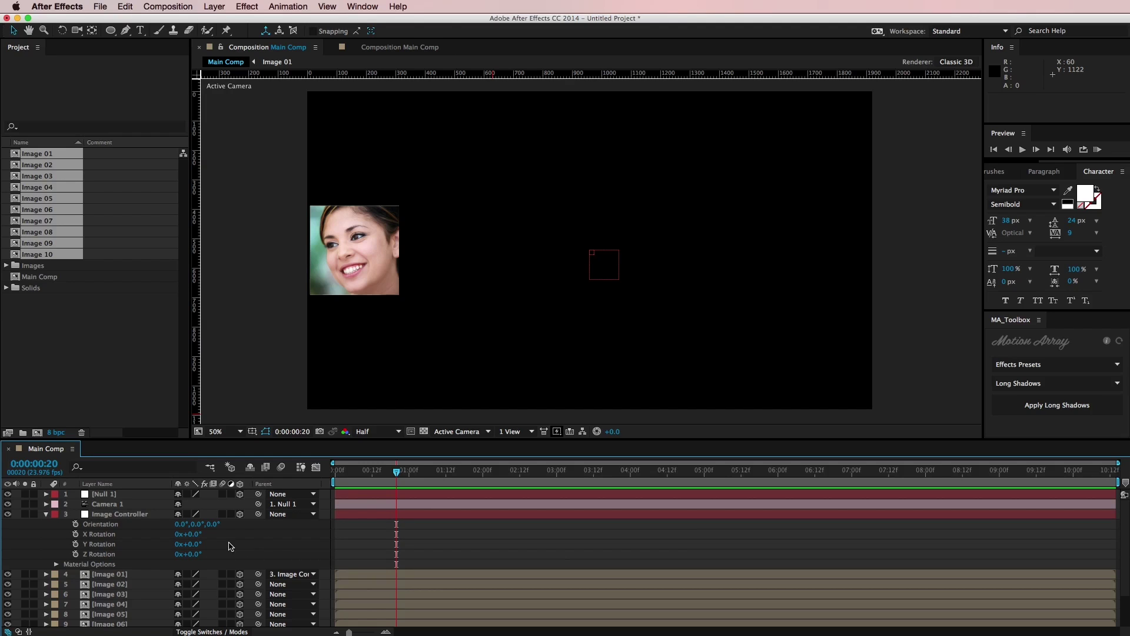
pyautogui.click(194, 544)
pyautogui.write('36')
pyautogui.press('Return')
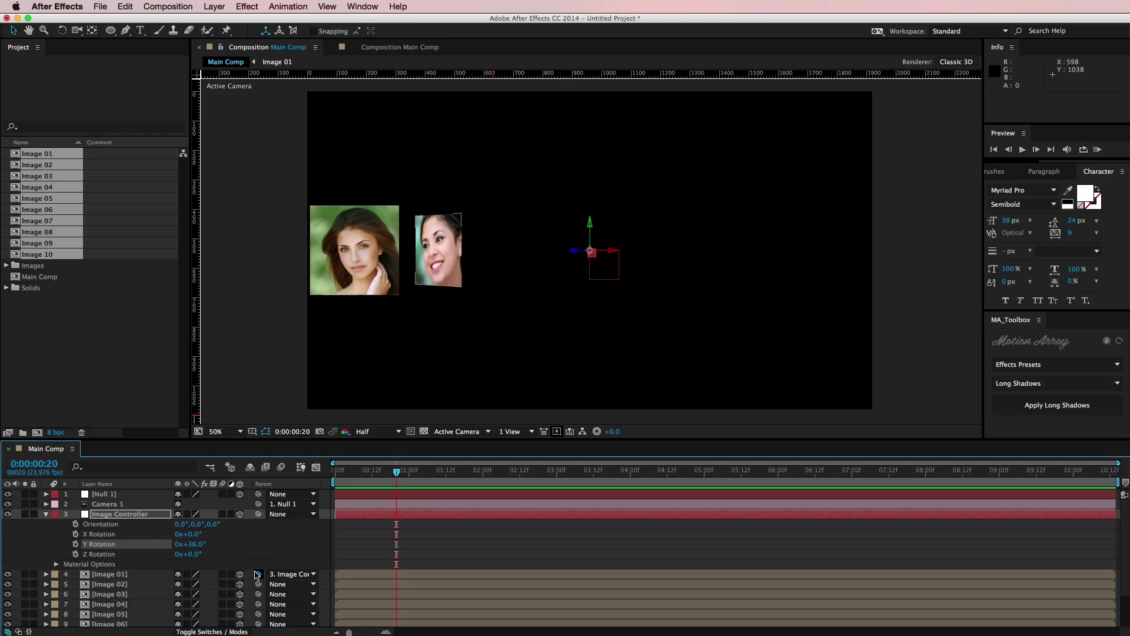
# Parent Image 02 and Image 03 in turn to the Image Controller, setting its Y Rotation to 72° and 108° respectively.
pyautogui.moveTo(257, 584); pyautogui.dragTo(122, 518)
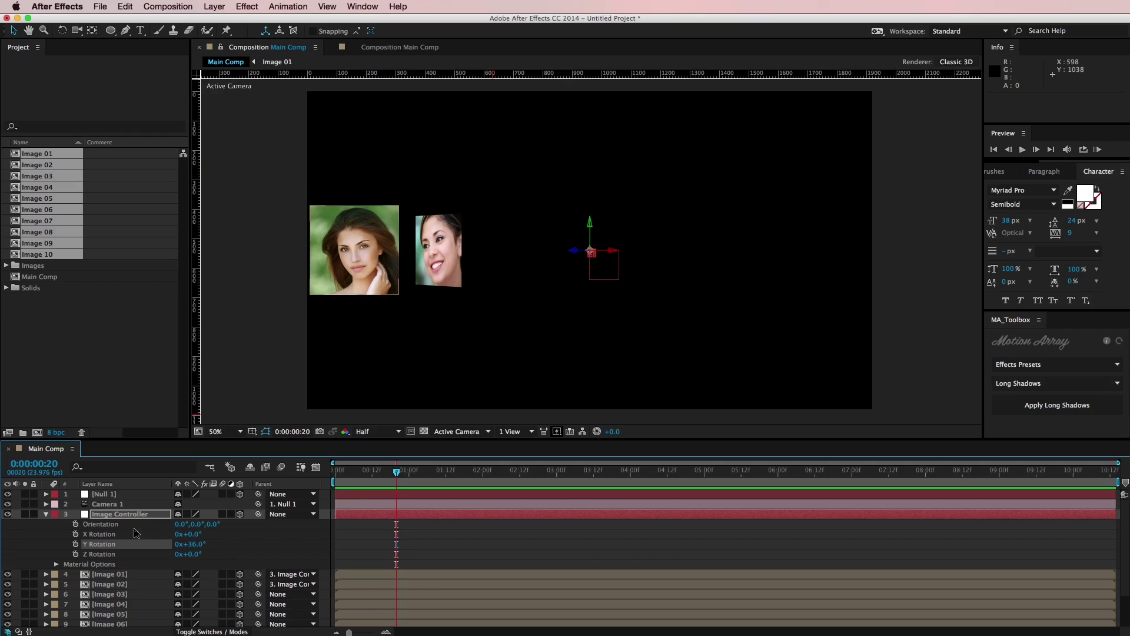
pyautogui.click(192, 544)
pyautogui.press('Return')
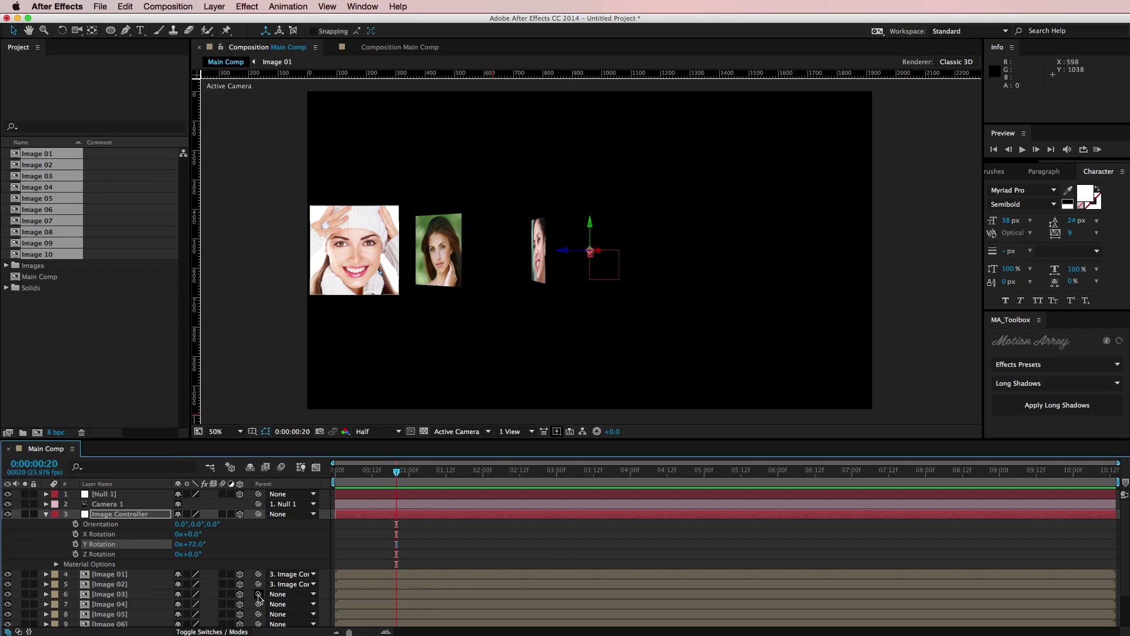
pyautogui.moveTo(258, 594); pyautogui.dragTo(134, 520)
pyautogui.click(193, 544)
pyautogui.press('Return')
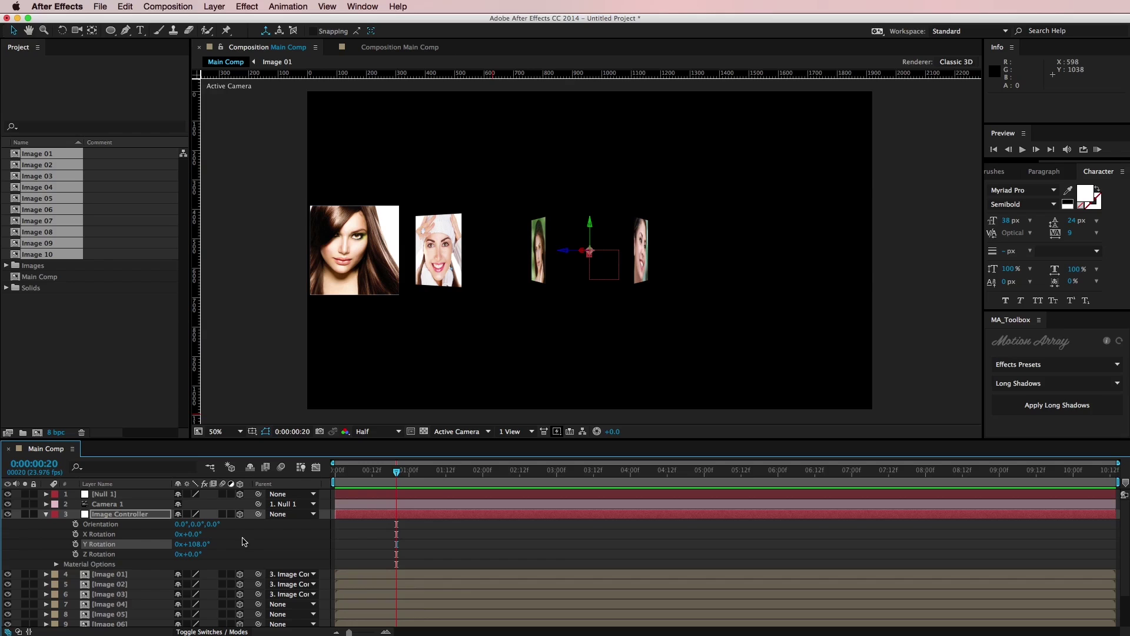
# Parent Image 04, Image 05 and Image 06 in turn to the Image Controller, setting its Y Rotation to 144°, 180° and 216°.
pyautogui.moveTo(258, 604); pyautogui.dragTo(134, 517)
pyautogui.click(198, 543)
pyautogui.press('Right')
pyautogui.press('Return')
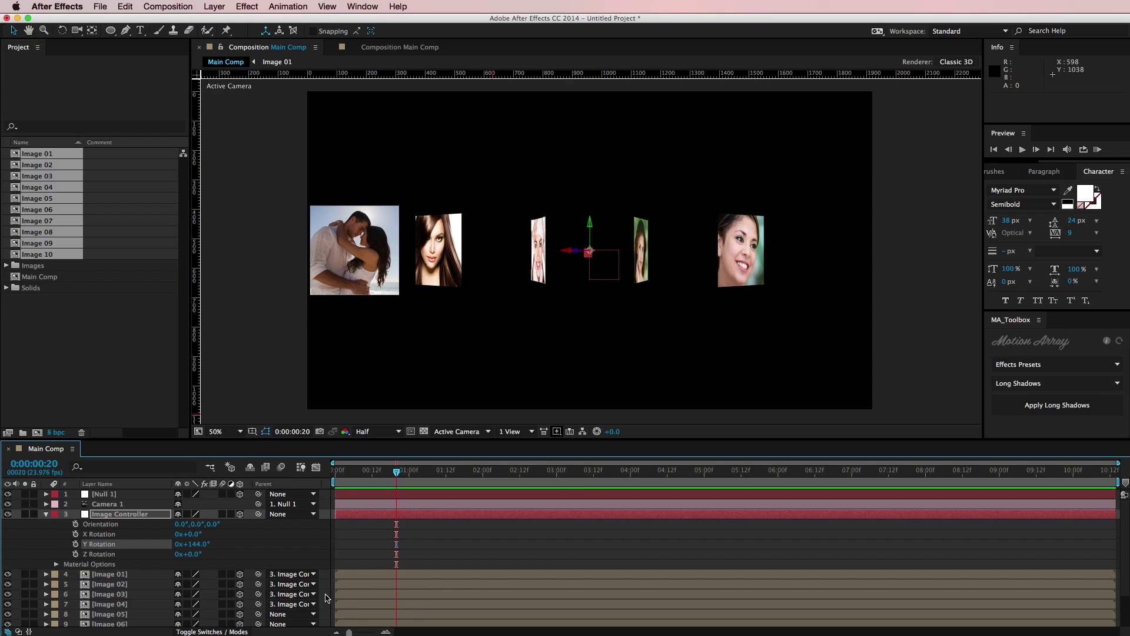
pyautogui.moveTo(258, 614); pyautogui.dragTo(151, 517)
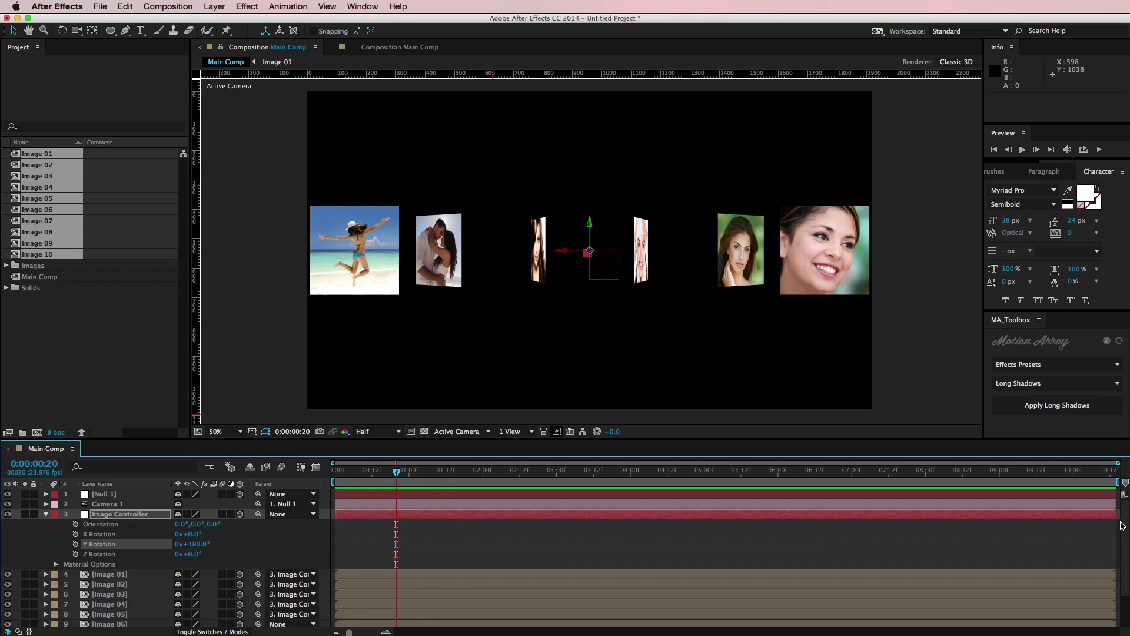
pyautogui.click(194, 424)
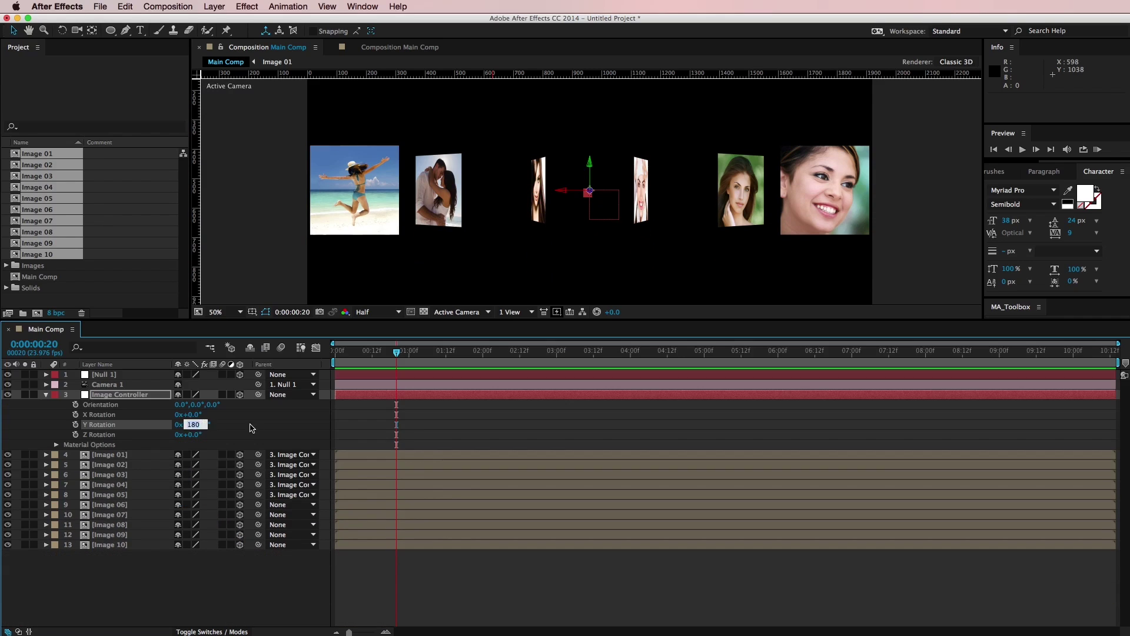
pyautogui.write('216')
pyautogui.press('Return')
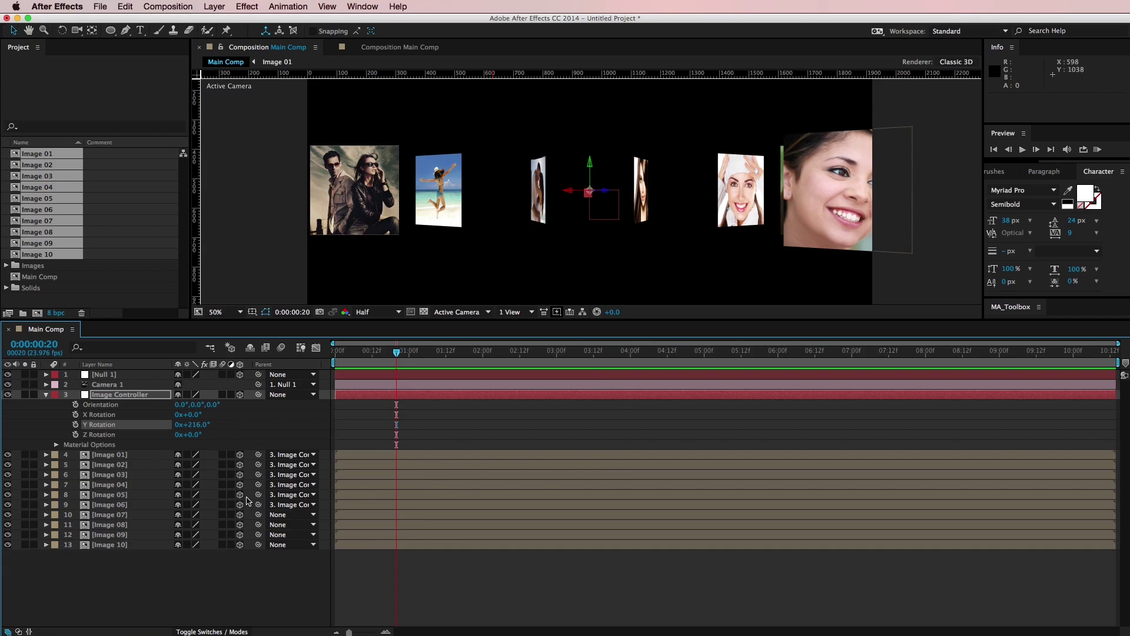
# Parent Image 07 through Image 10 one by one to the Image Controller, advancing its Y Rotation in 36° increments from 252°.
pyautogui.click(194, 424)
pyautogui.write('252')
pyautogui.press('Return')
pyautogui.click(197, 423)
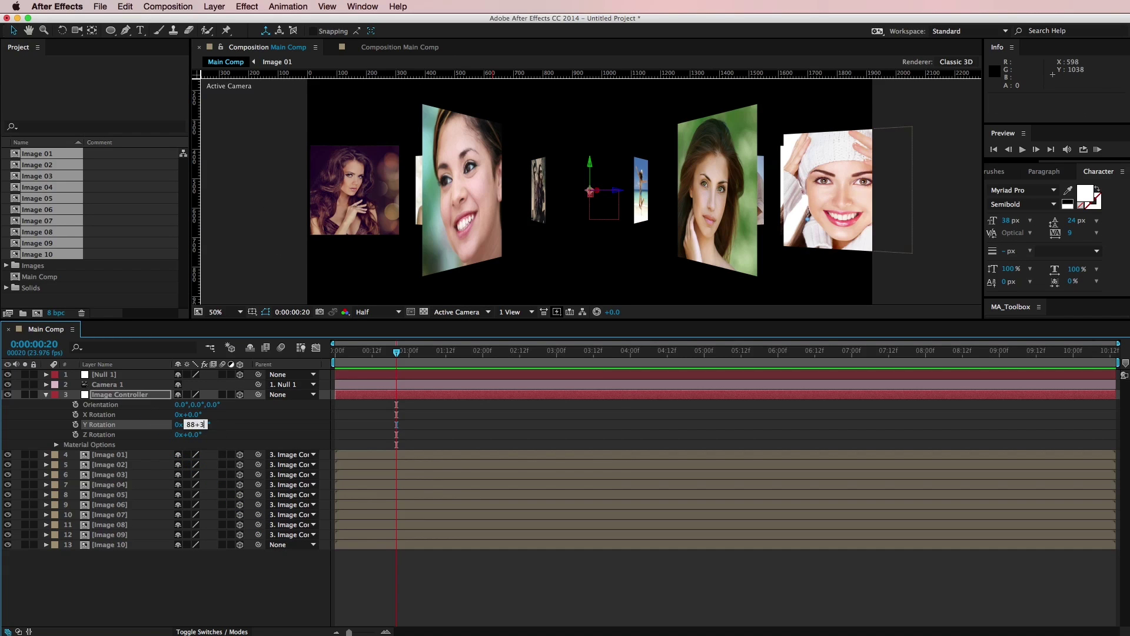
pyautogui.write('576')
pyautogui.press('Return')
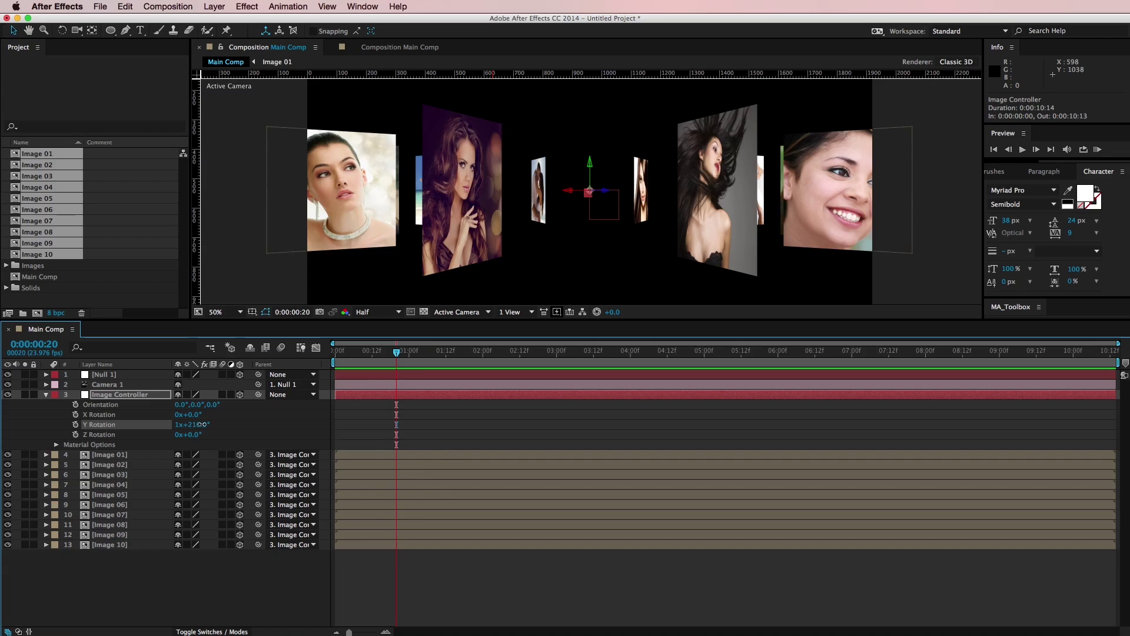
# Spin the Image Controller around Y to test the ring and reset its Y Rotation to 0x+0.0°.
pyautogui.moveTo(203, 423)
pyautogui.mouseDown()
pyautogui.moveTo(408, 444)
pyautogui.moveTo(203, 417)
pyautogui.mouseUp()
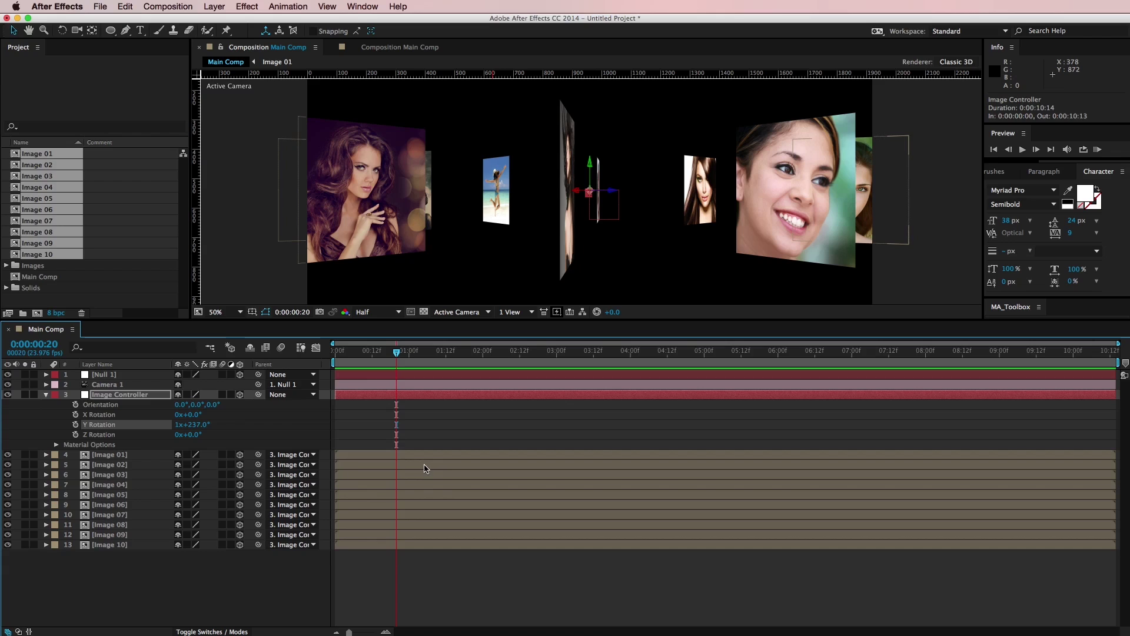
pyautogui.click(178, 425)
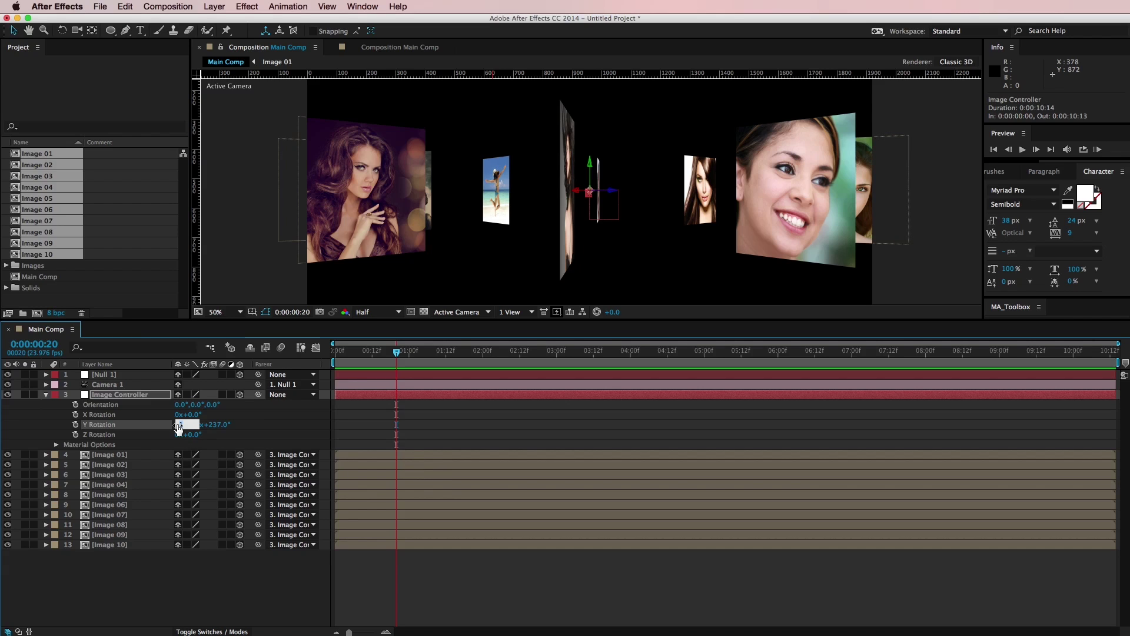
pyautogui.write('0')
pyautogui.press('Tab')
pyautogui.write('0')
pyautogui.press('Return')
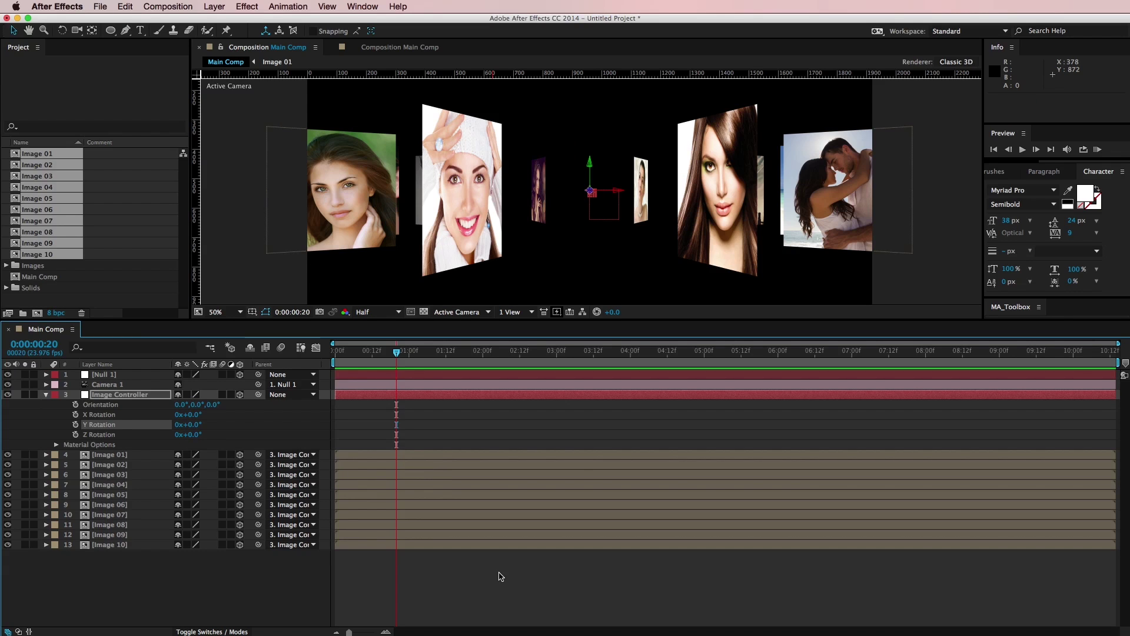
# Link Image 01's Y Rotation to the Image Controller's Y Rotation with an expression ending in *-1, and copy that expression.
pyautogui.click(501, 576)
pyautogui.click(134, 457)
pyautogui.press('r')
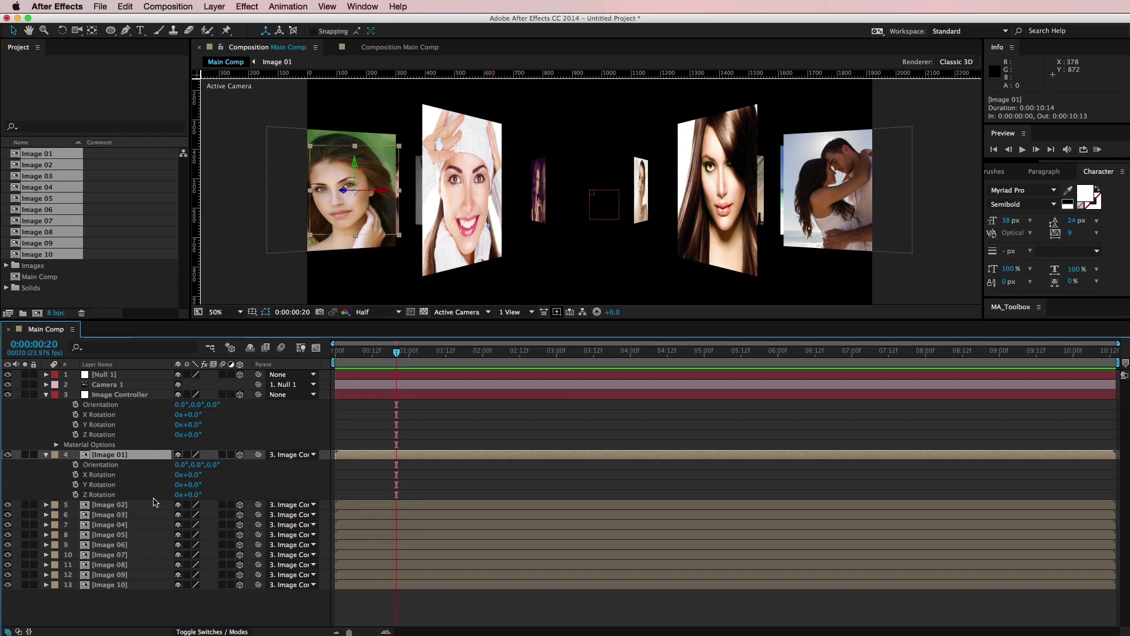
pyautogui.keyDown('alt'); pyautogui.click(74, 485); pyautogui.keyUp('alt')
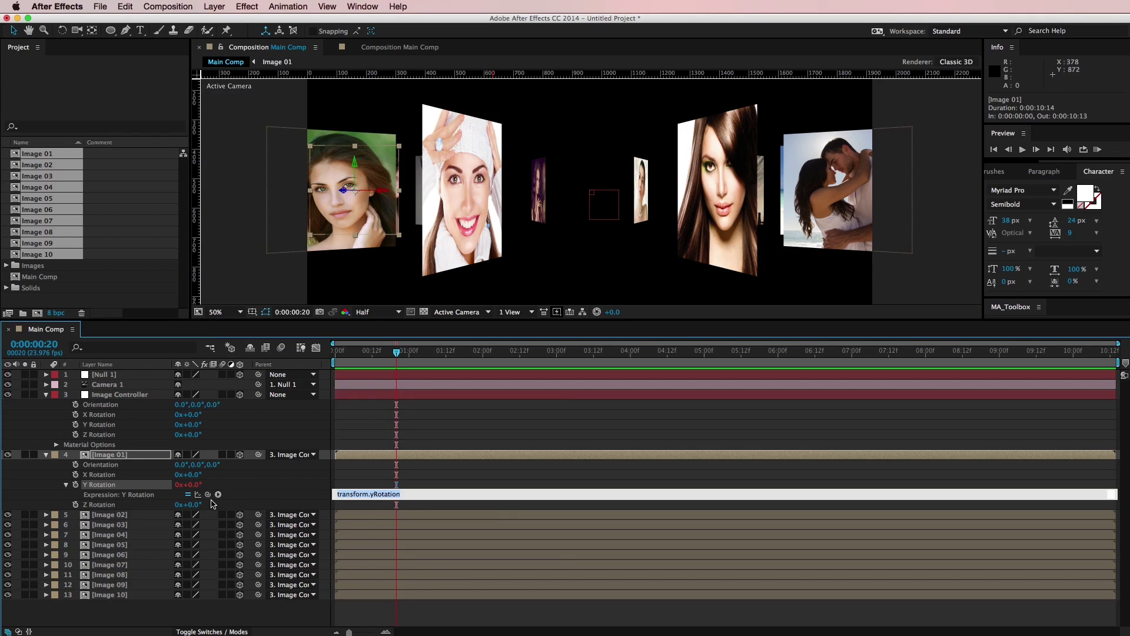
pyautogui.moveTo(208, 493); pyautogui.dragTo(123, 424)
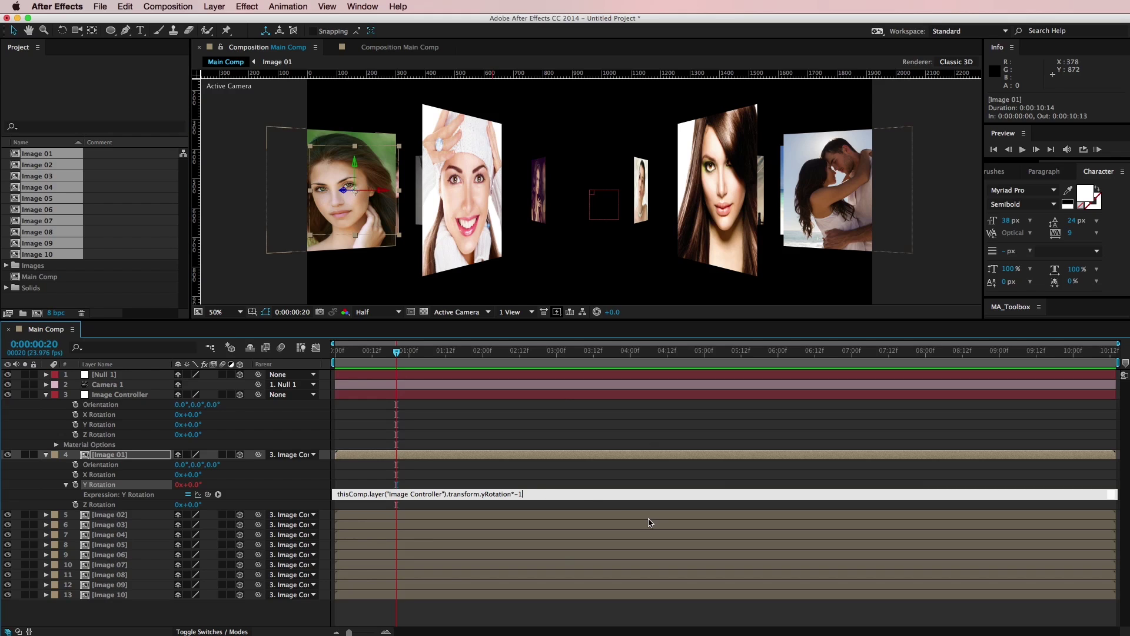
pyautogui.moveTo(530, 493); pyautogui.dragTo(335, 488)
pyautogui.press('super+c')
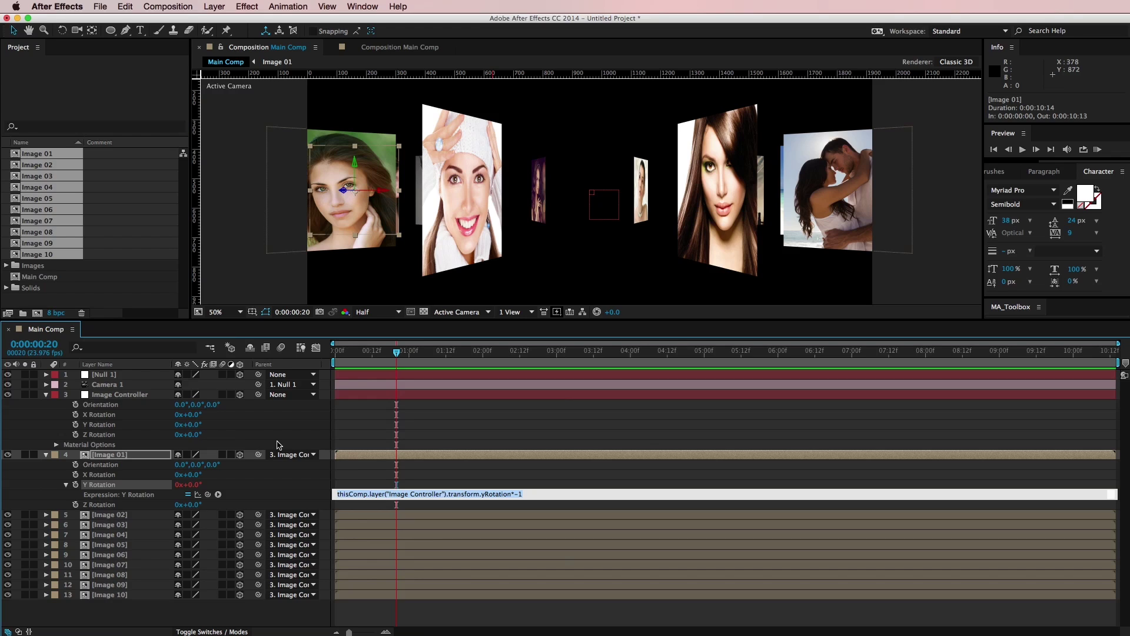
pyautogui.click(429, 434)
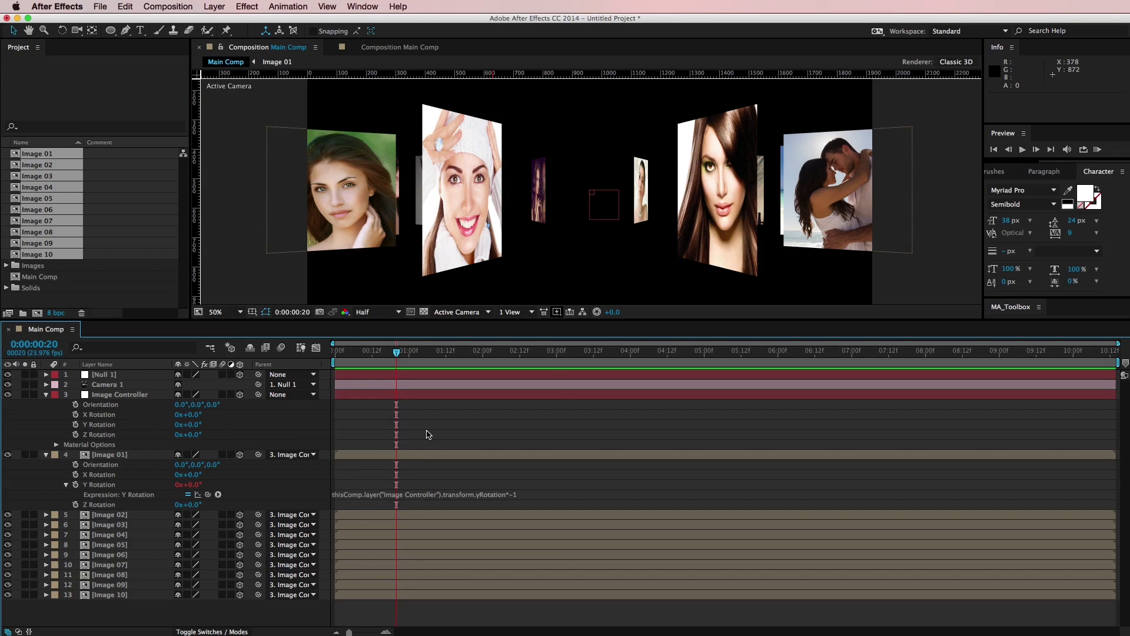
# Paste the copied counter-rotation expression onto the Y Rotation of Image 02 and Image 03.
pyautogui.click(142, 518)
pyautogui.press('r')
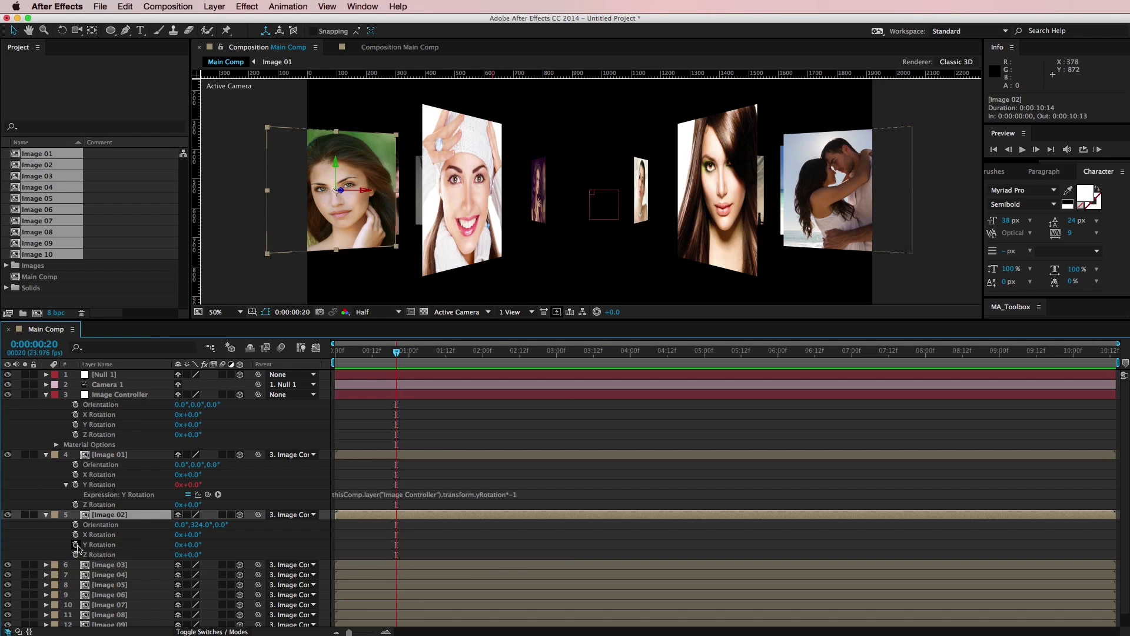
pyautogui.keyDown('alt'); pyautogui.click(77, 545); pyautogui.keyUp('alt')
pyautogui.press('super+v')
pyautogui.click(145, 576)
pyautogui.press('r')
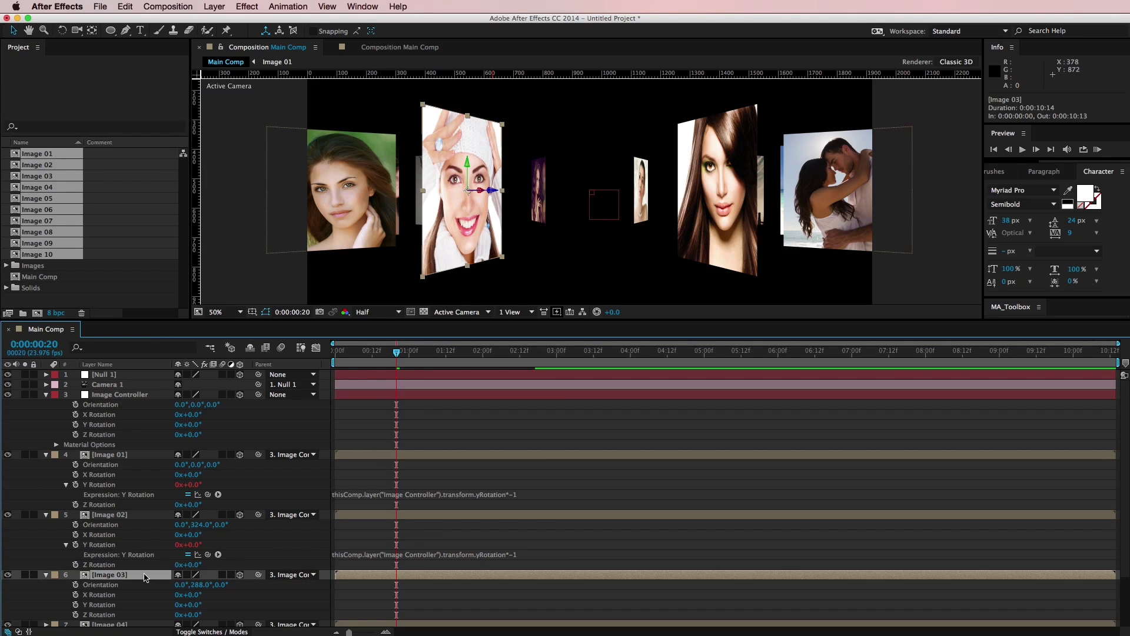
pyautogui.keyDown('alt'); pyautogui.click(77, 605); pyautogui.keyUp('alt')
pyautogui.press('super+v')
pyautogui.click(242, 608)
# Paste the same counter-rotation expression onto the Y Rotation of Image 04 through Image 10.
pyautogui.keyDown('alt'); pyautogui.click(76, 592); pyautogui.keyUp('alt')
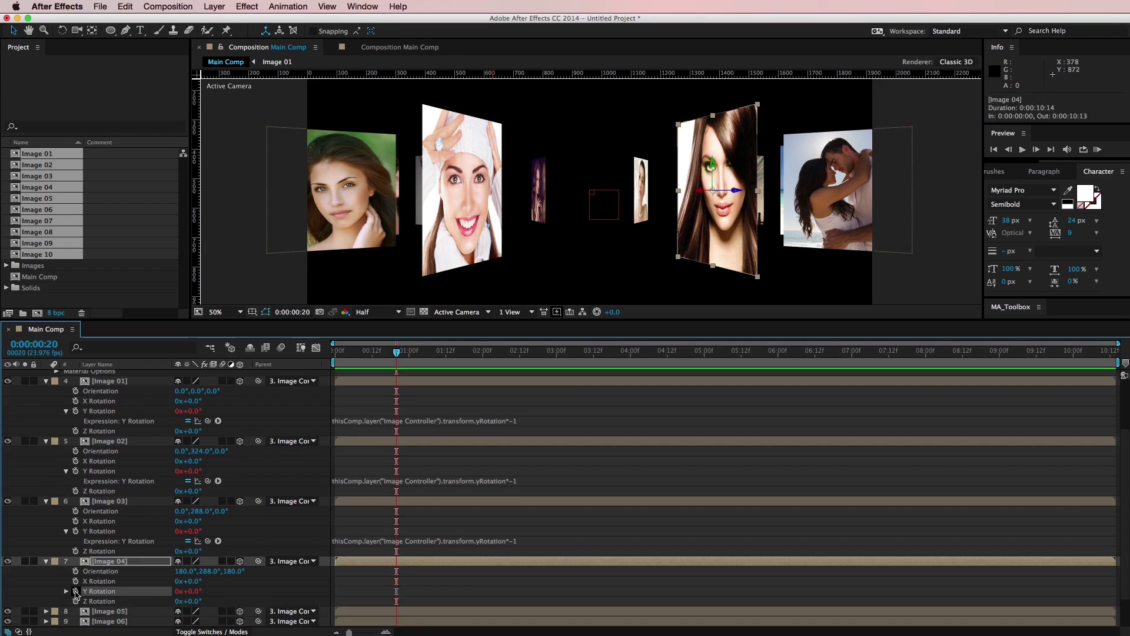
pyautogui.press('super+v')
pyautogui.keyDown('alt'); pyautogui.click(76, 601); pyautogui.keyUp('alt')
pyautogui.press('super+v')
pyautogui.keyDown('alt'); pyautogui.click(76, 592); pyautogui.keyUp('alt')
pyautogui.press('super+v')
pyautogui.press('super+v')
pyautogui.keyDown('alt'); pyautogui.click(76, 591); pyautogui.keyUp('alt')
pyautogui.press('super+v')
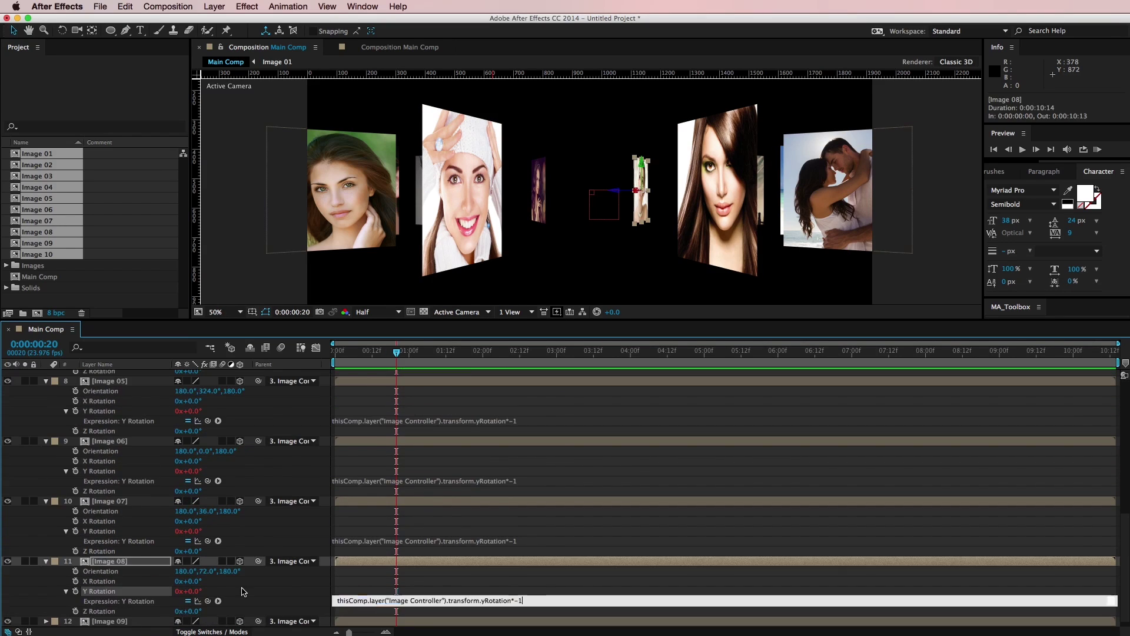
pyautogui.click(242, 591)
pyautogui.keyDown('alt'); pyautogui.click(76, 603); pyautogui.keyUp('alt')
pyautogui.press('super+v')
pyautogui.keyDown('alt'); pyautogui.click(76, 610); pyautogui.keyUp('alt')
pyautogui.press('super+v')
# Spin the Image Controller to a Y Rotation of 269° and set the Y orientation of Image 02 and Image 03 to 0°.
pyautogui.scroll(20, 229, 608)
pyautogui.moveTo(191, 424); pyautogui.dragTo(350, 425)
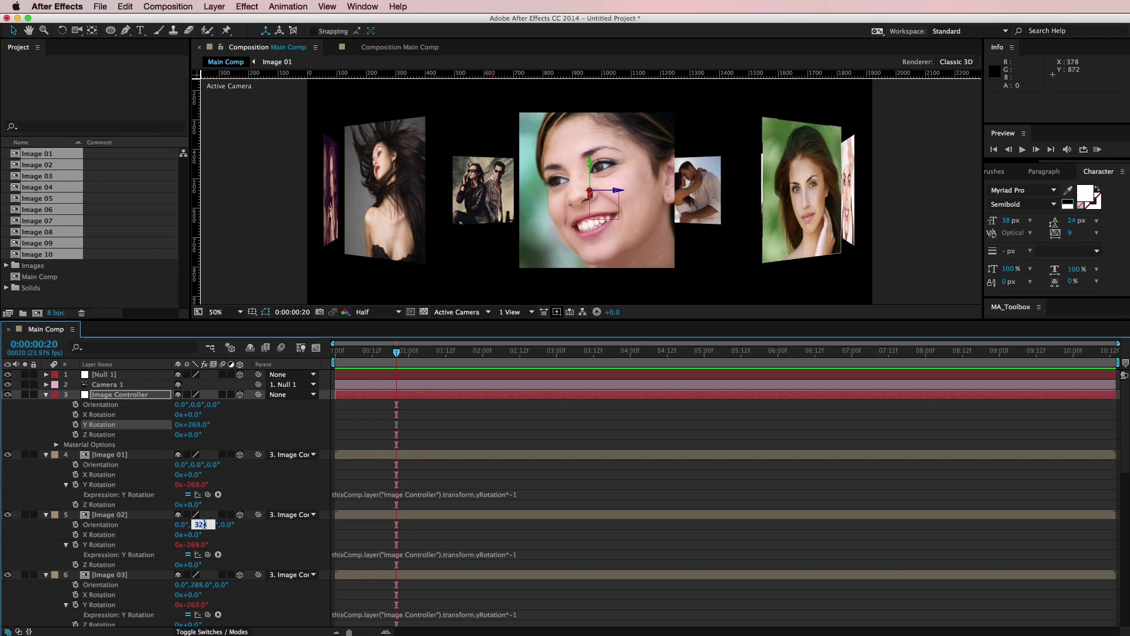
pyautogui.write('0')
pyautogui.press('Return')
pyautogui.click(199, 583)
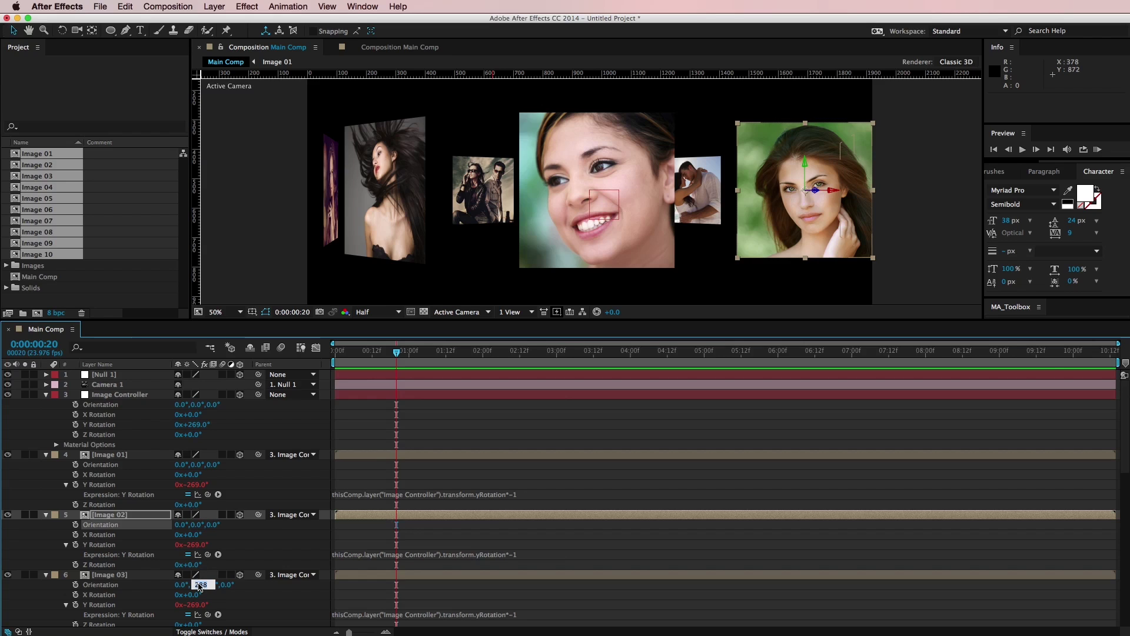
pyautogui.write('0')
pyautogui.press('Return')
# Set all three Orientation values of Image 04 to 0°.
pyautogui.moveTo(1124, 452); pyautogui.dragTo(1117, 502)
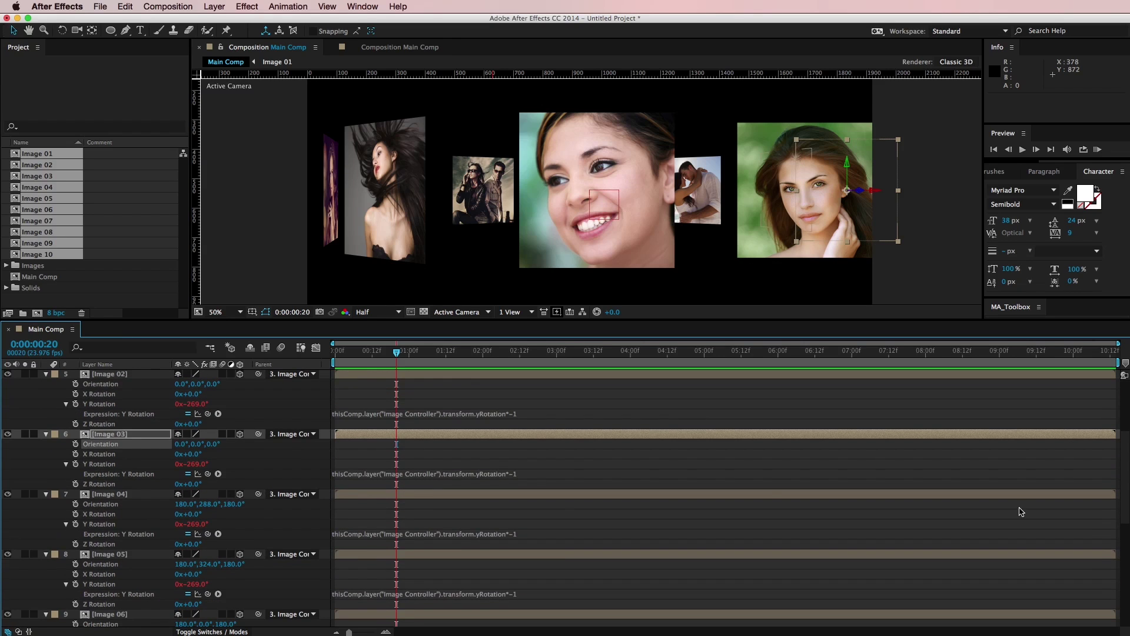
pyautogui.click(215, 504)
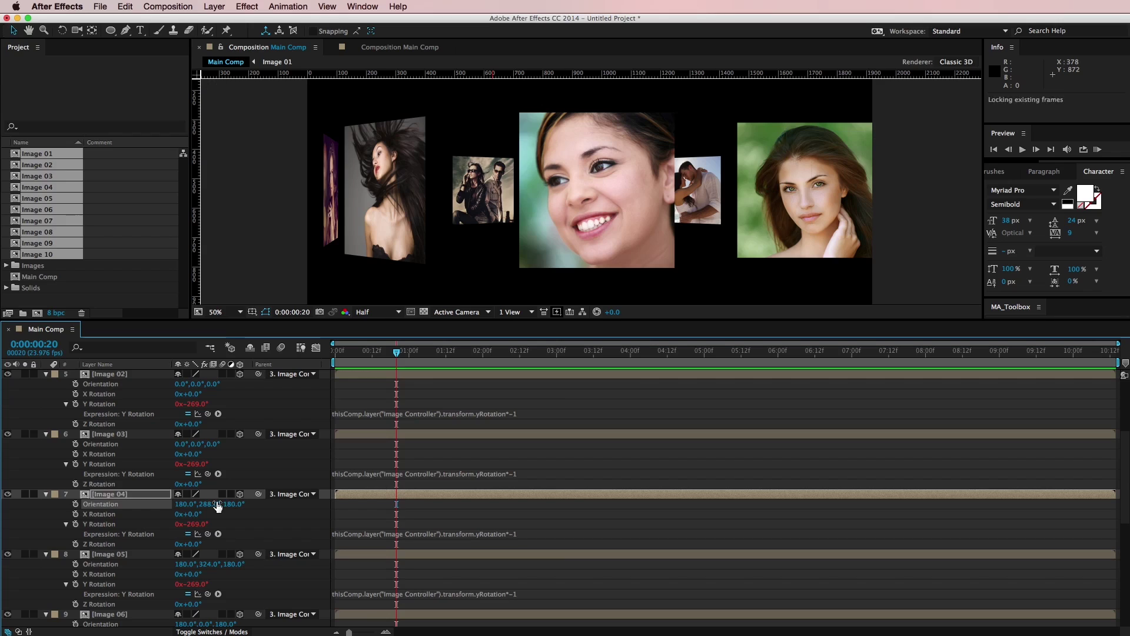
pyautogui.write('0')
pyautogui.press('Tab')
pyautogui.write('0')
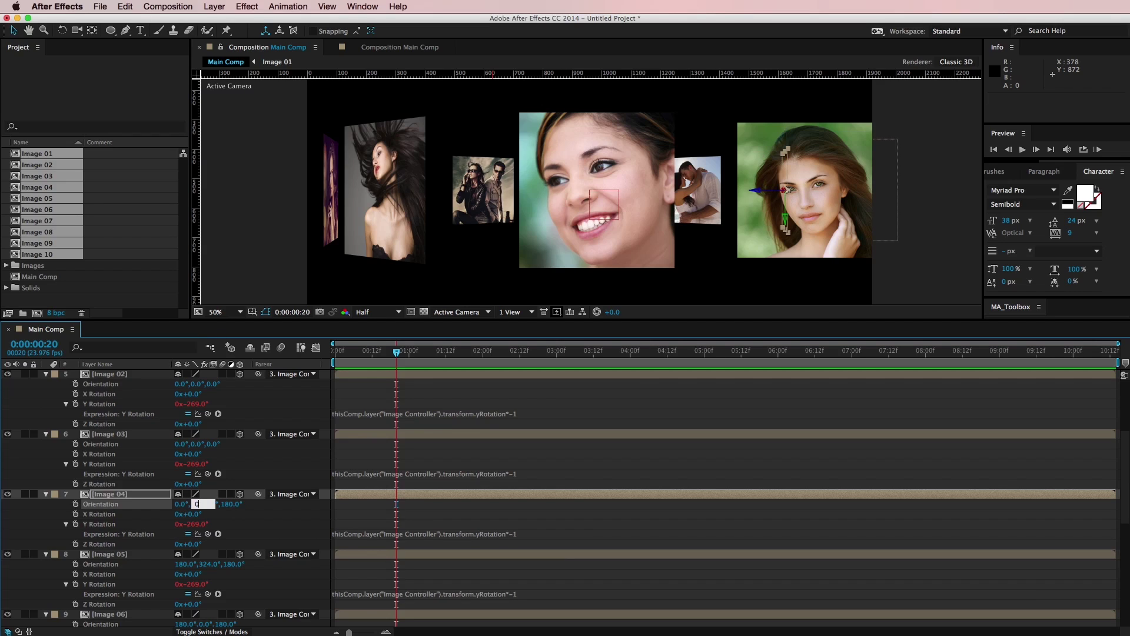
pyautogui.press('Tab')
# Set all three Orientation values of Image 05 to 0°.
pyautogui.write('0')
pyautogui.press('Return')
pyautogui.click(184, 564)
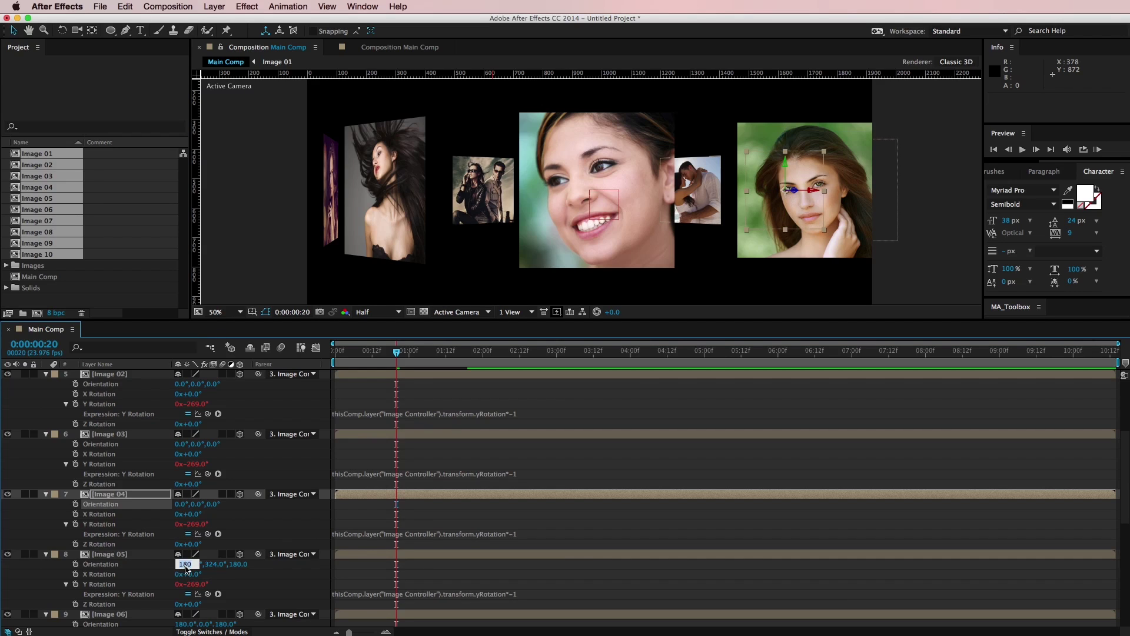
pyautogui.write('0')
pyautogui.press('Tab')
pyautogui.write('0')
pyautogui.press('Tab')
# Set the Orientation of Image 06 and Image 07 to 0°, 0°, 0°.
pyautogui.write('0')
pyautogui.press('Return')
pyautogui.moveTo(1124, 492); pyautogui.dragTo(1123, 518)
pyautogui.click(184, 561)
pyautogui.write('0')
pyautogui.press('Tab')
pyautogui.press('0')
pyautogui.press('Tab')
pyautogui.press('0')
pyautogui.press('Return')
pyautogui.click(179, 619)
# Set the Orientation of Image 08 to 0°, 0°, 0°.
pyautogui.write('0')
pyautogui.press('Tab')
pyautogui.press('0')
pyautogui.press('Tab')
pyautogui.press('0')
pyautogui.press('Return')
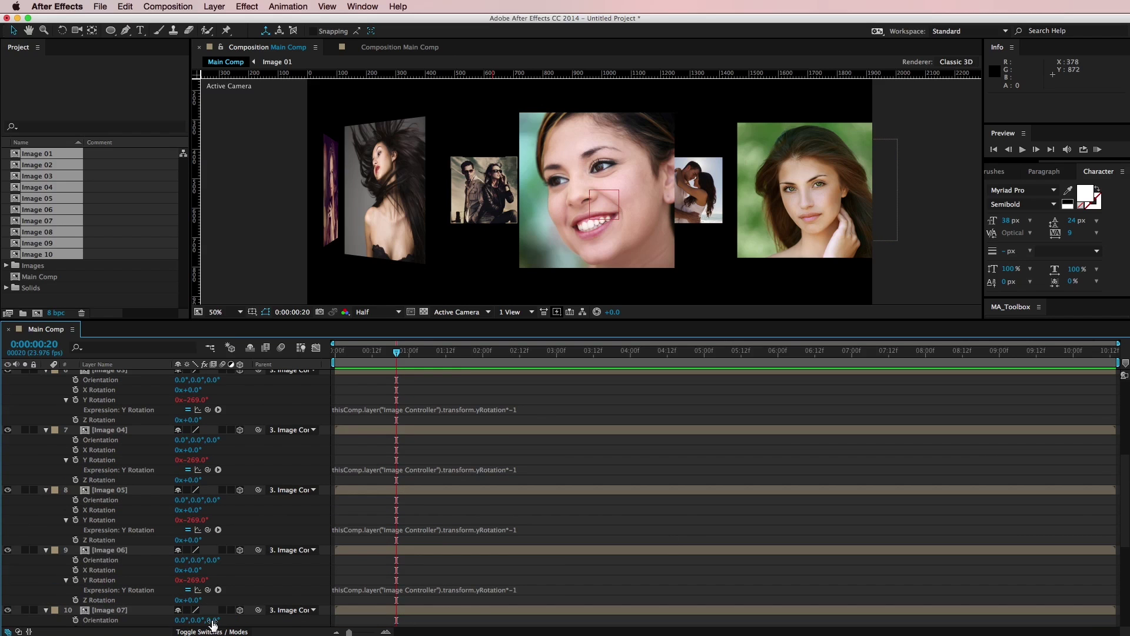
pyautogui.scroll(-5, 210, 622)
pyautogui.click(182, 464)
# Set the Y orientation of Image 09 and Image 10 to 0° and deselect the layers.
pyautogui.write('0')
pyautogui.press('Tab')
pyautogui.press('0')
pyautogui.press('Tab')
pyautogui.press('0')
pyautogui.press('Return')
pyautogui.click(196, 524)
pyautogui.write('0')
pyautogui.press('Return')
pyautogui.click(199, 584)
pyautogui.write('0')
pyautogui.press('Return')
pyautogui.click(812, 487)
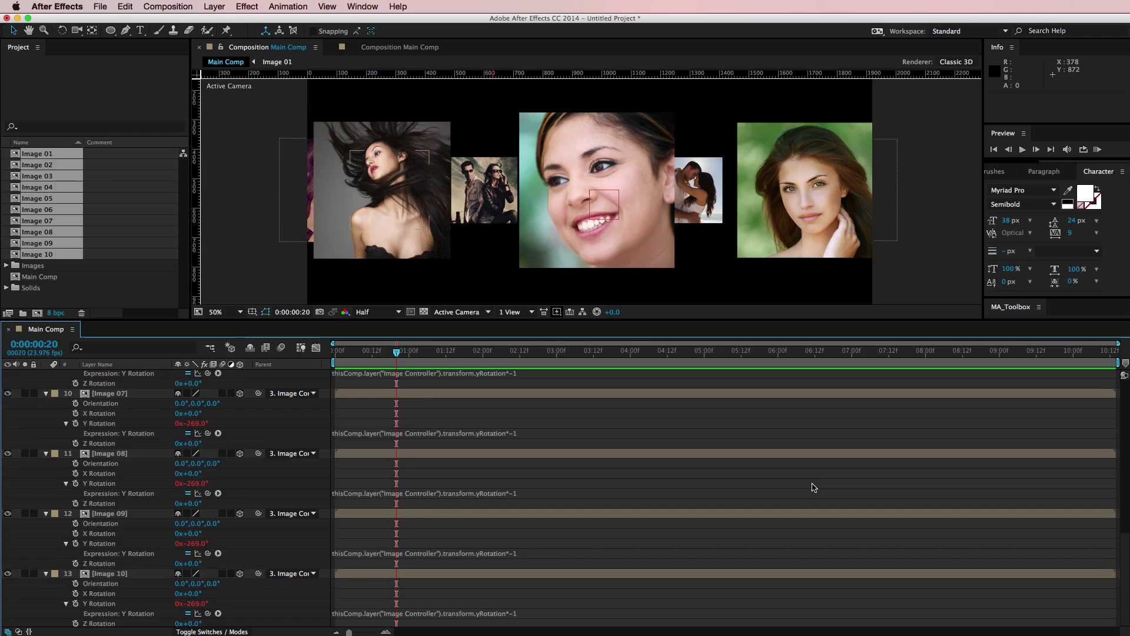
# Collapse the properties of all layers and spin the Image Controller to a Y Rotation of 1x+192°.
pyautogui.press('super+a')
pyautogui.press('u')
pyautogui.click(782, 565)
pyautogui.click(151, 395)
pyautogui.press('r')
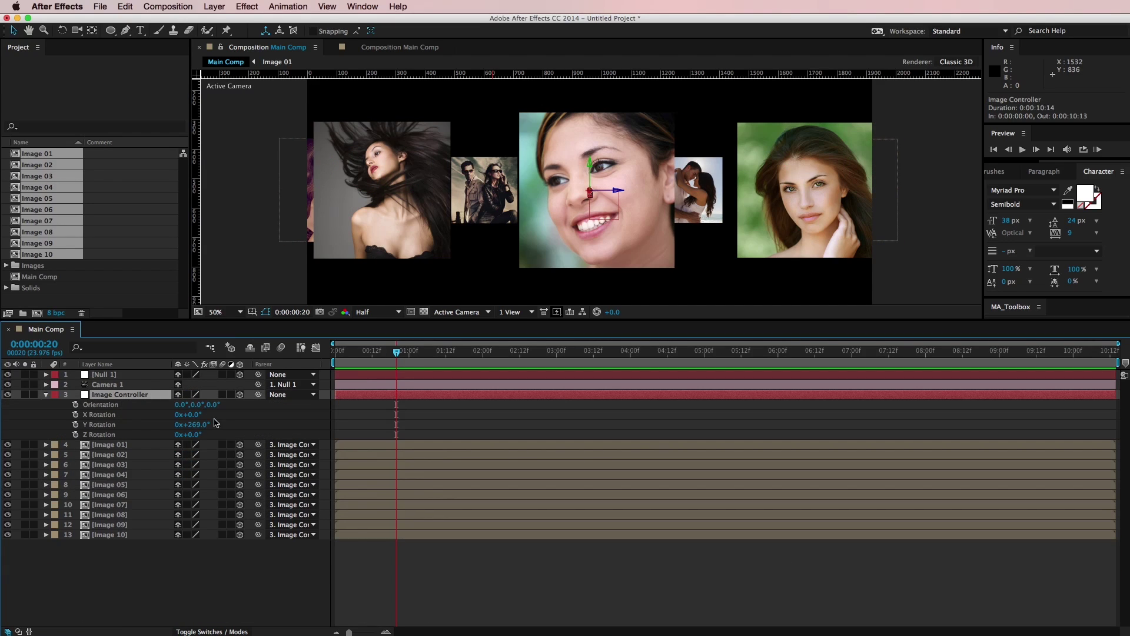
pyautogui.moveTo(191, 424); pyautogui.dragTo(402, 457)
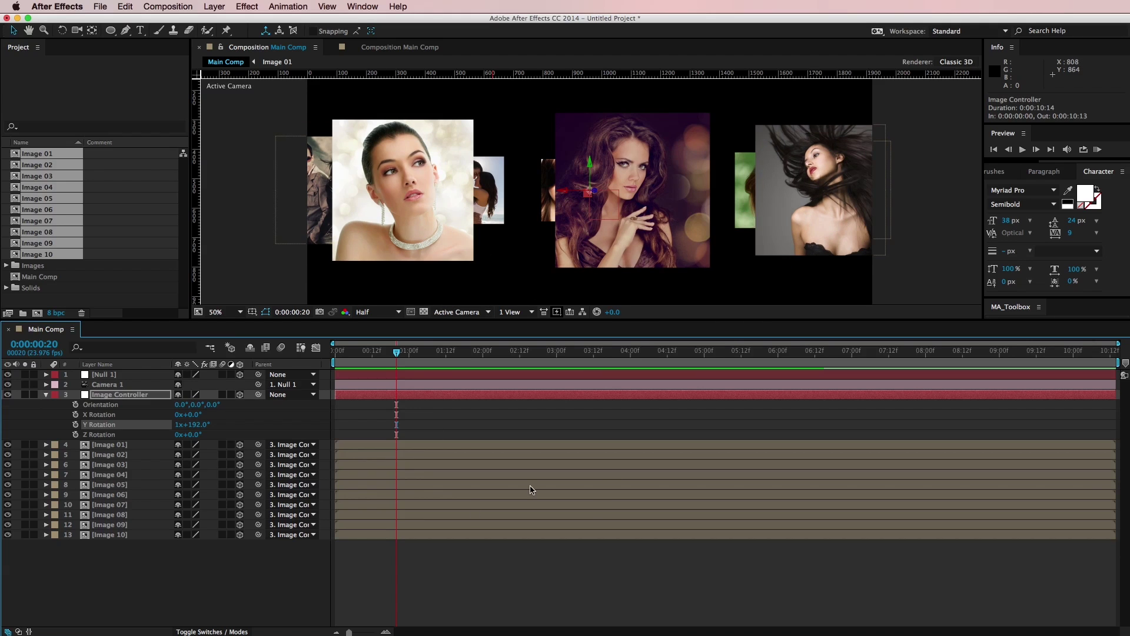
# Raise Null 1 by reducing its Y position and tilt it to an X Rotation of -14°.
pyautogui.click(136, 375)
pyautogui.press('r')
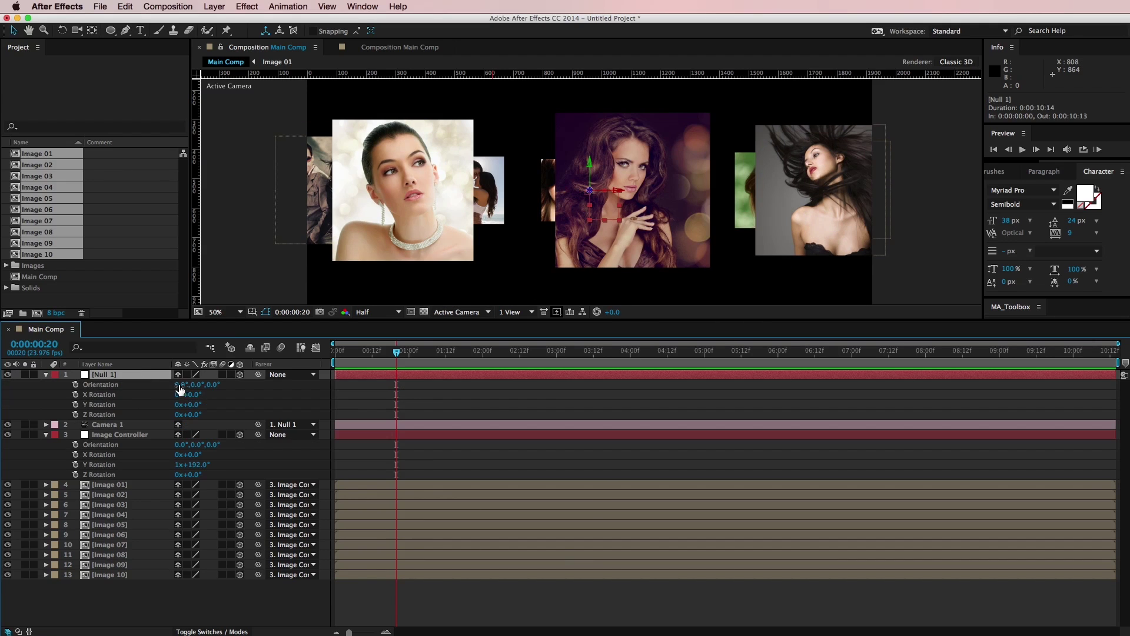
pyautogui.moveTo(197, 408); pyautogui.dragTo(176, 395)
pyautogui.press('cmd+z')
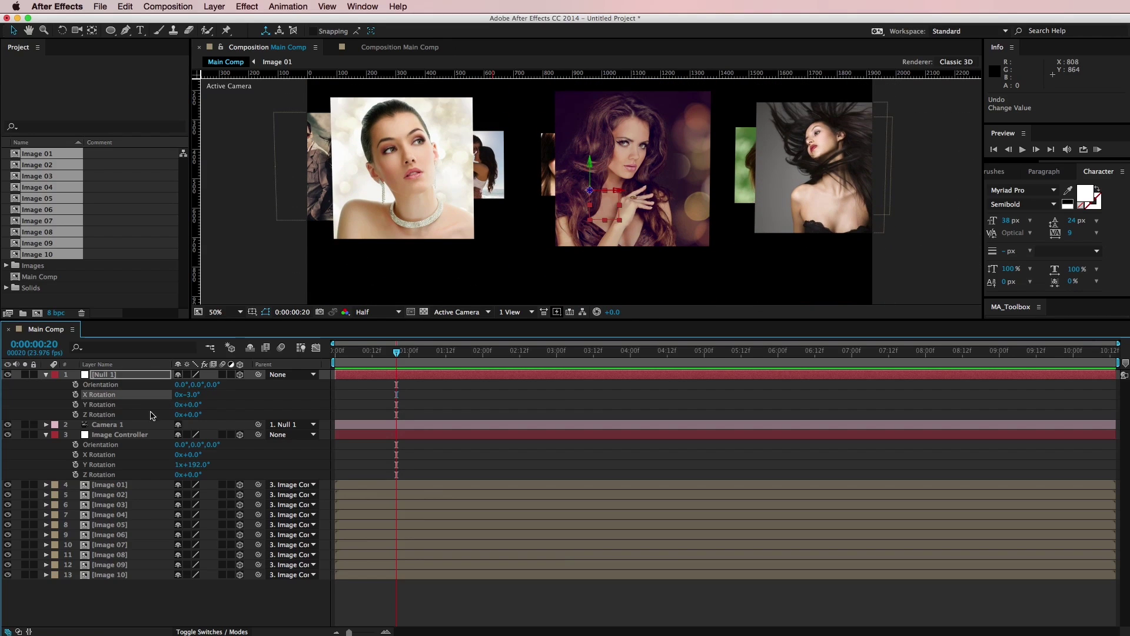
pyautogui.click(150, 377)
pyautogui.press('p')
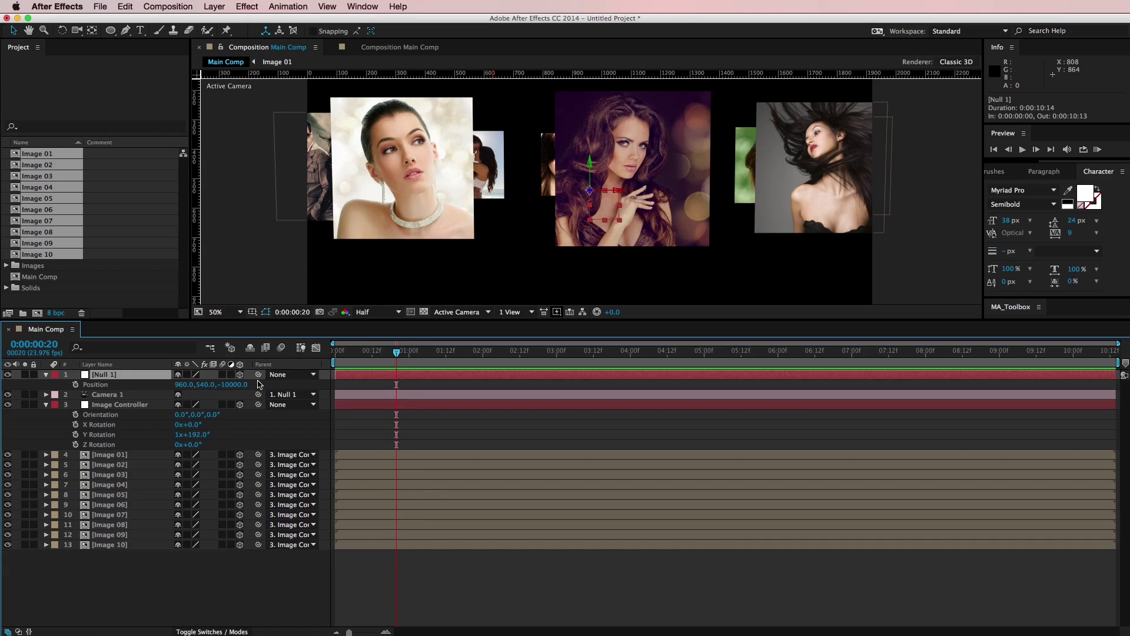
pyautogui.moveTo(207, 387); pyautogui.dragTo(175, 395)
pyautogui.press('r')
pyautogui.moveTo(560, 321); pyautogui.dragTo(560, 384)
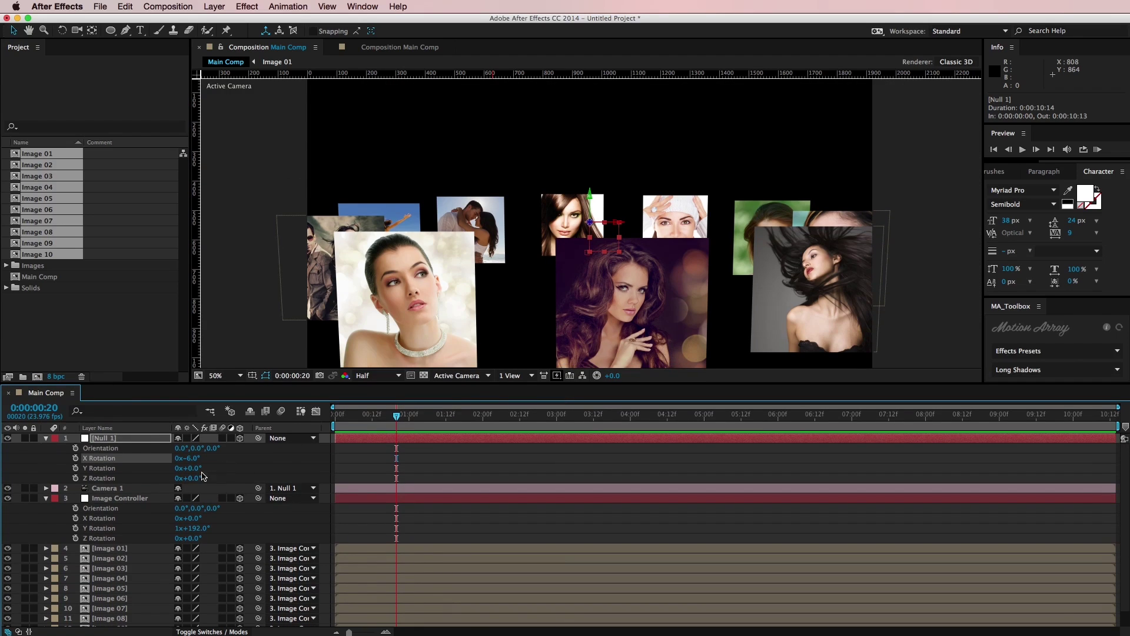
pyautogui.moveTo(190, 458); pyautogui.dragTo(180, 458)
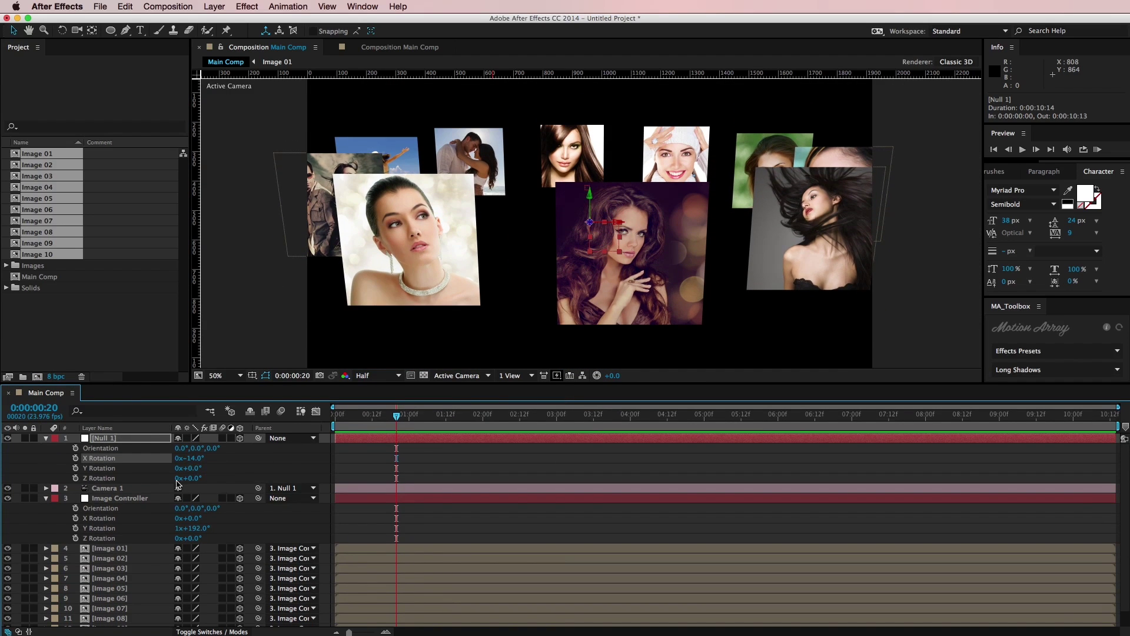
# Turn on Depth of Field for Camera 1 with an Aperture of 217.7 pixels and a Blur Level of 820%.
pyautogui.click(141, 488)
pyautogui.press('a')
pyautogui.press('a')
pyautogui.press('a')
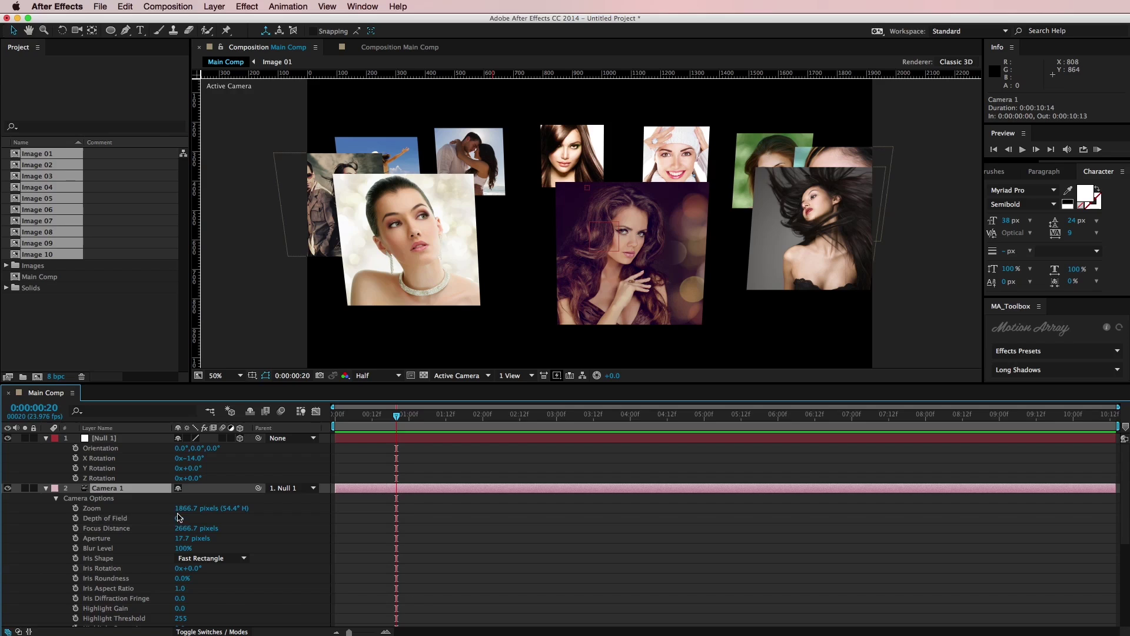
pyautogui.click(178, 518)
pyautogui.moveTo(181, 539); pyautogui.dragTo(227, 548)
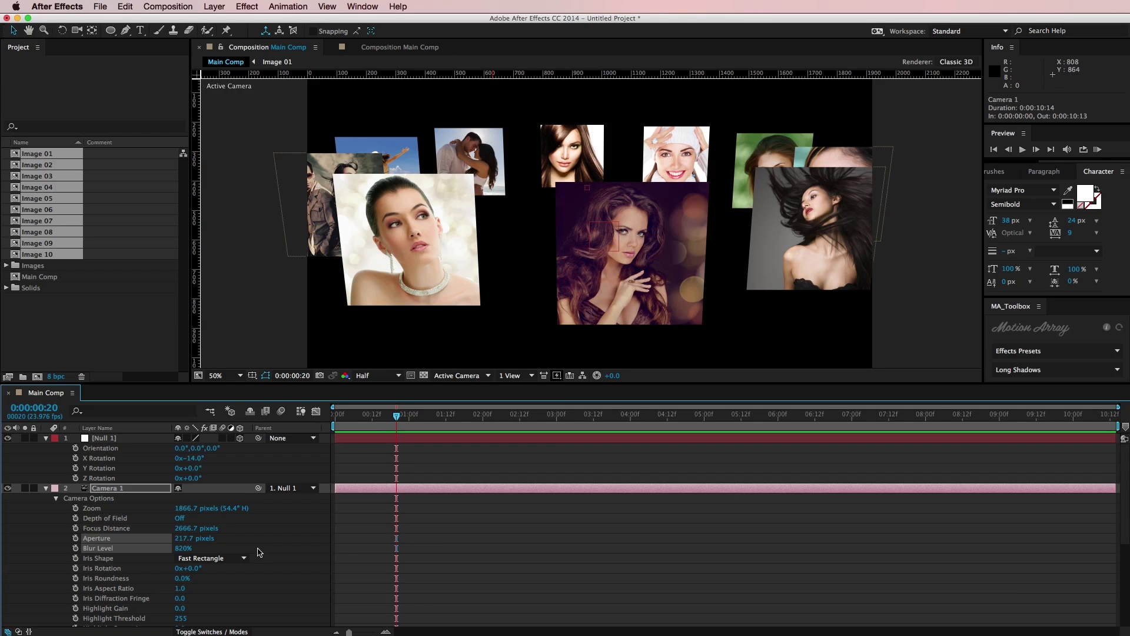
pyautogui.click(257, 548)
pyautogui.click(179, 518)
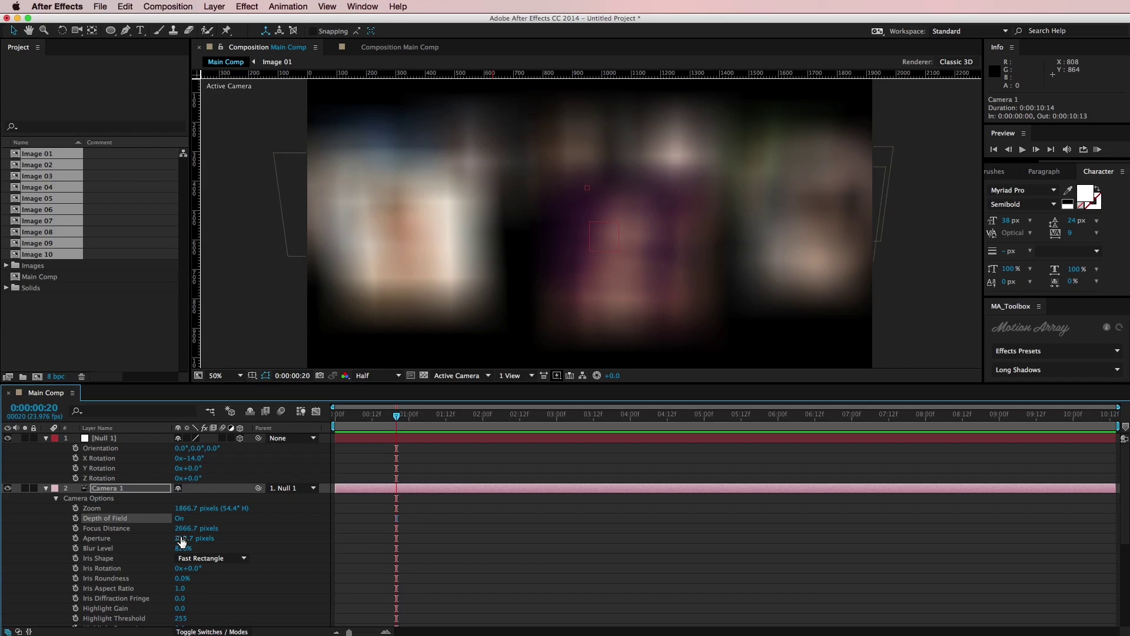
# Set Camera 1's Focus Distance to 7826.7 pixels, its Aperture to 180.7 pixels and its Blur Level to 845%.
pyautogui.moveTo(181, 539); pyautogui.dragTo(517, 548)
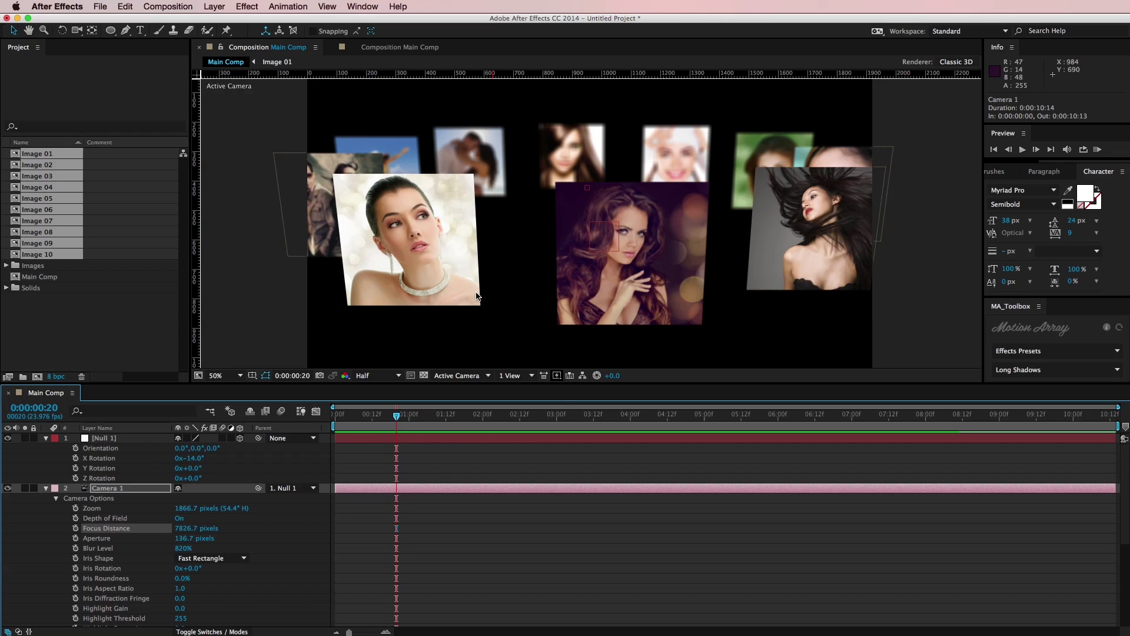
pyautogui.moveTo(181, 549); pyautogui.dragTo(226, 540)
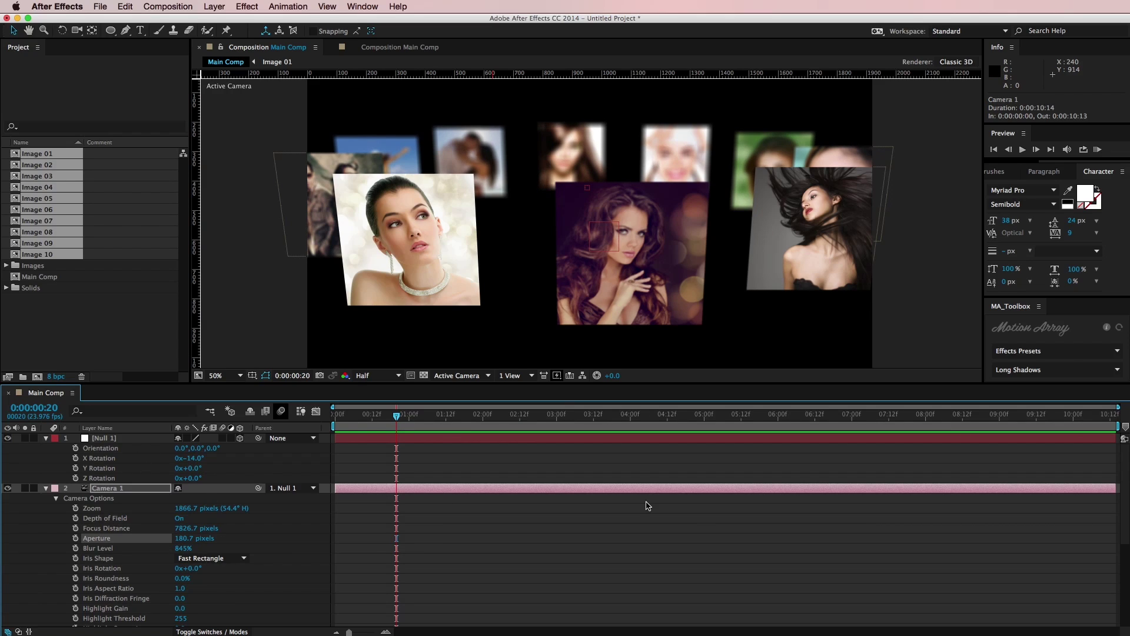
# Collapse the properties of all layers and spin the Image Controller to a Y Rotation of 2x+163°.
pyautogui.press('super+a')
pyautogui.press('u')
pyautogui.click(231, 593)
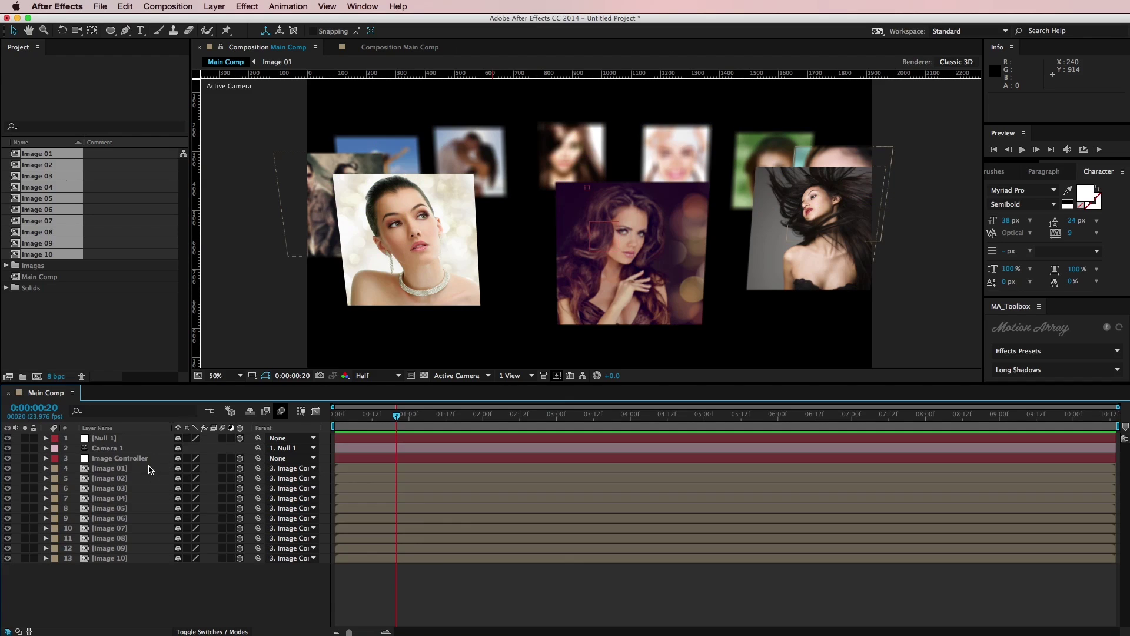
pyautogui.click(147, 458)
pyautogui.press('r')
pyautogui.moveTo(196, 493); pyautogui.dragTo(396, 489)
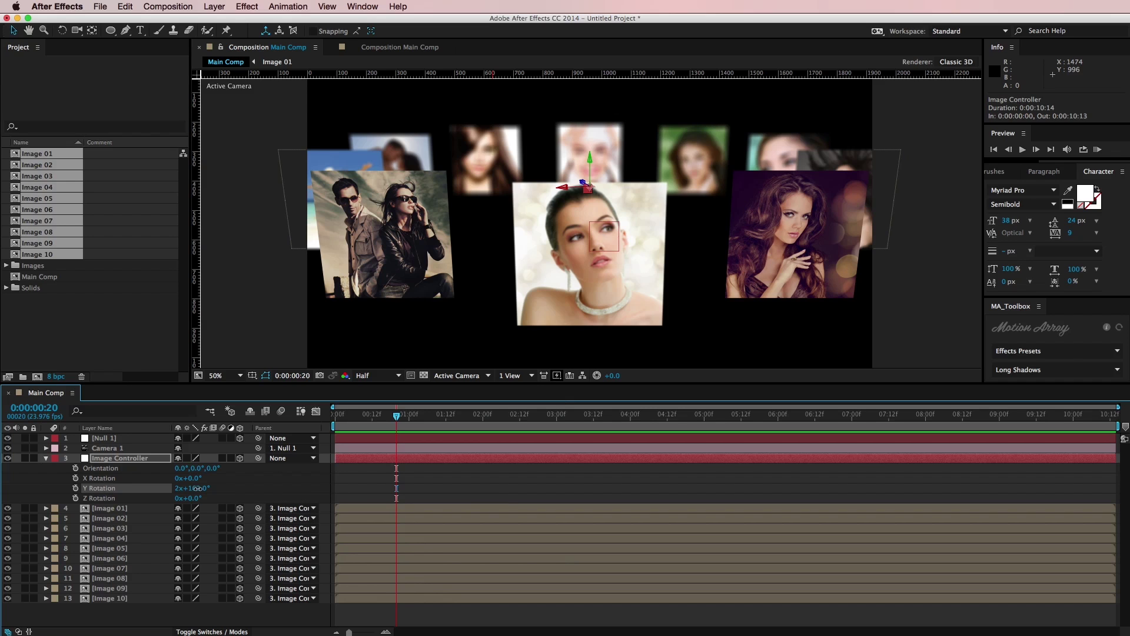
pyautogui.moveTo(197, 488)
pyautogui.mouseDown()
pyautogui.moveTo(223, 490)
pyautogui.moveTo(196, 489)
pyautogui.mouseUp()
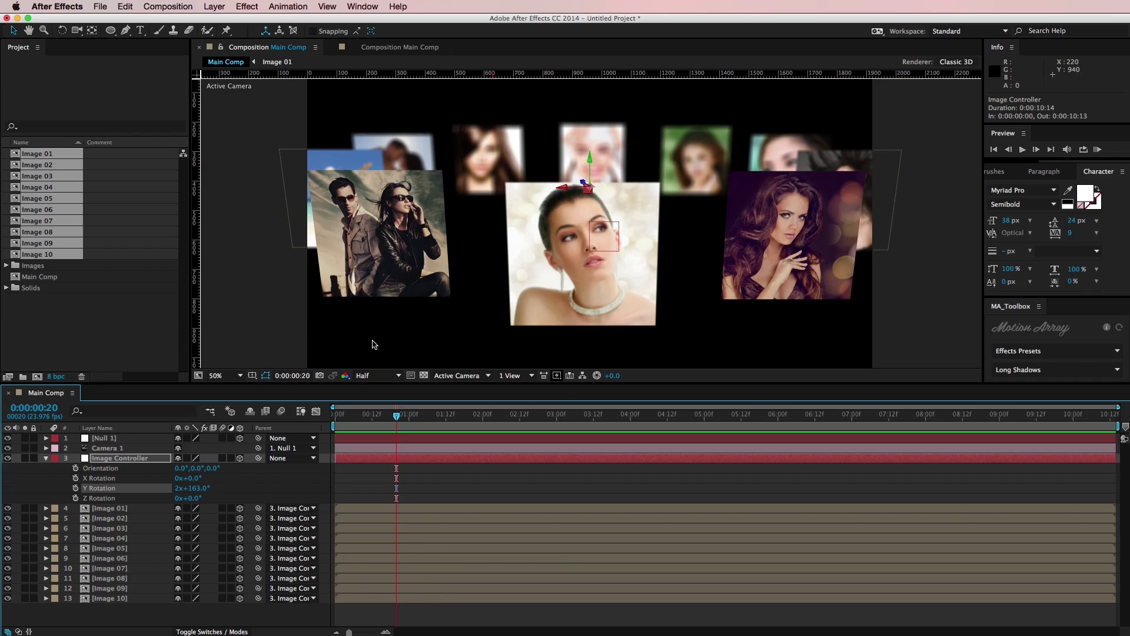